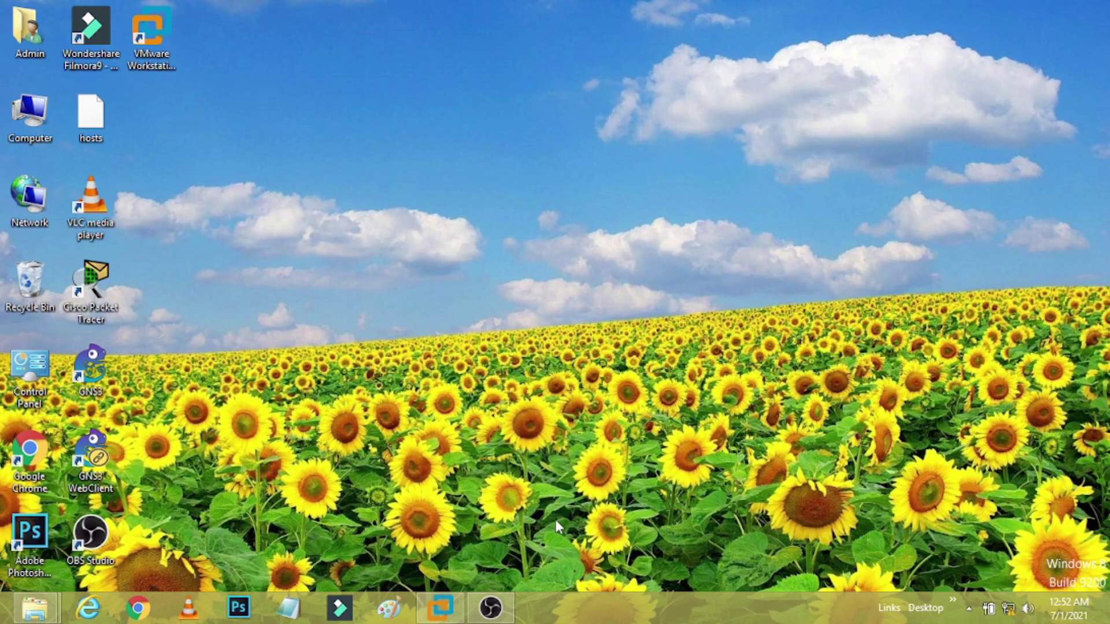
# Switch to VMware Workstation and start a new virtual machine with Custom (advanced) configuration and Workstation 15.x hardware compatibility
pyautogui.click(445, 608)
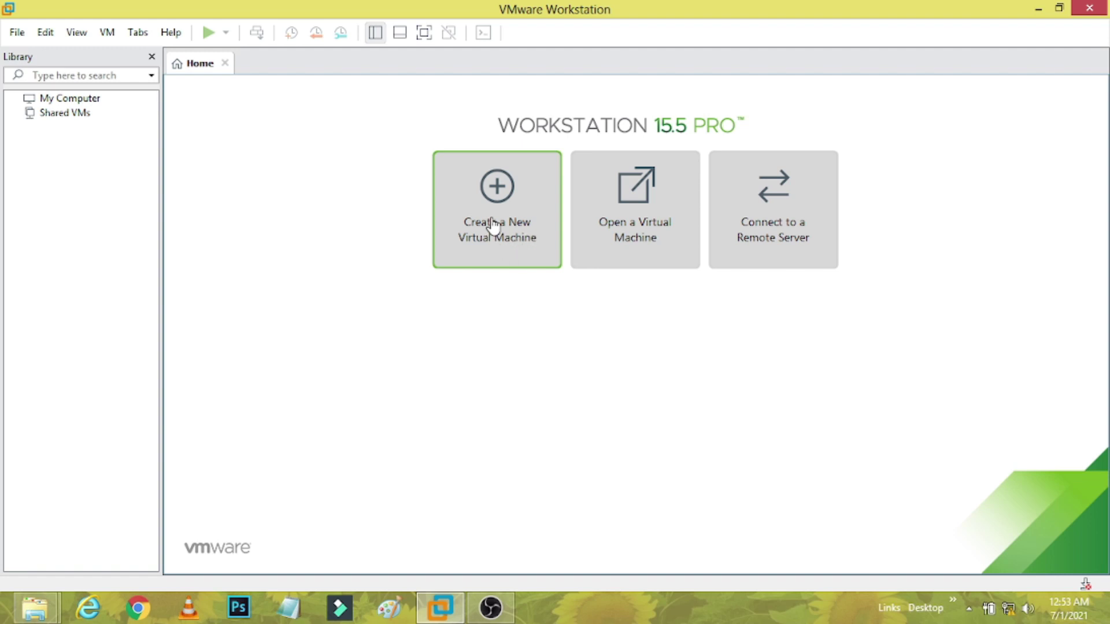
pyautogui.click(18, 34)
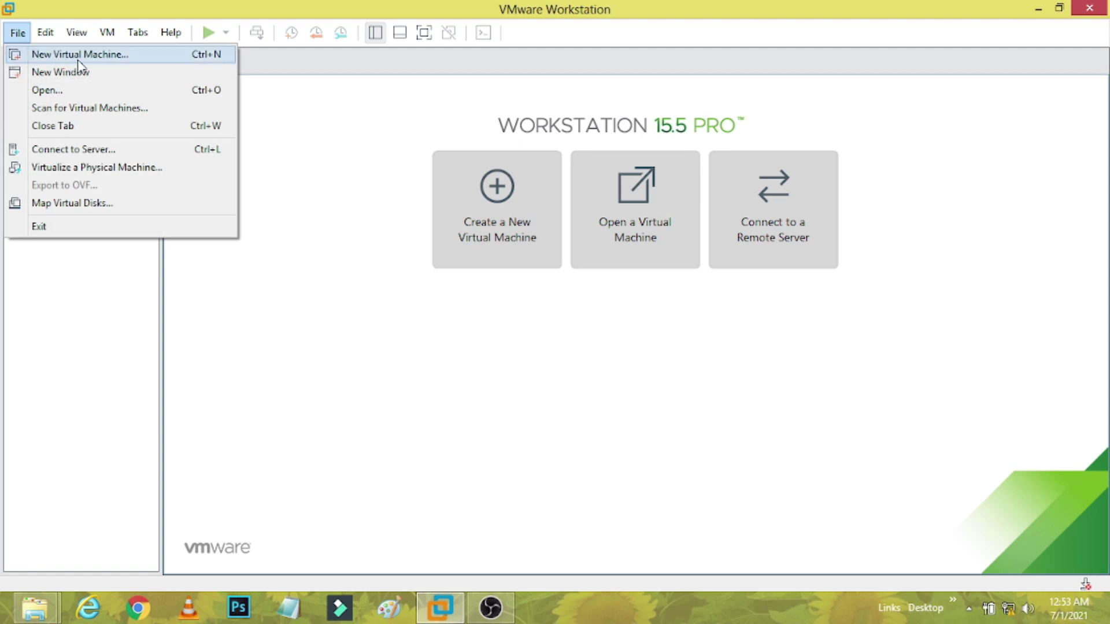
pyautogui.click(103, 58)
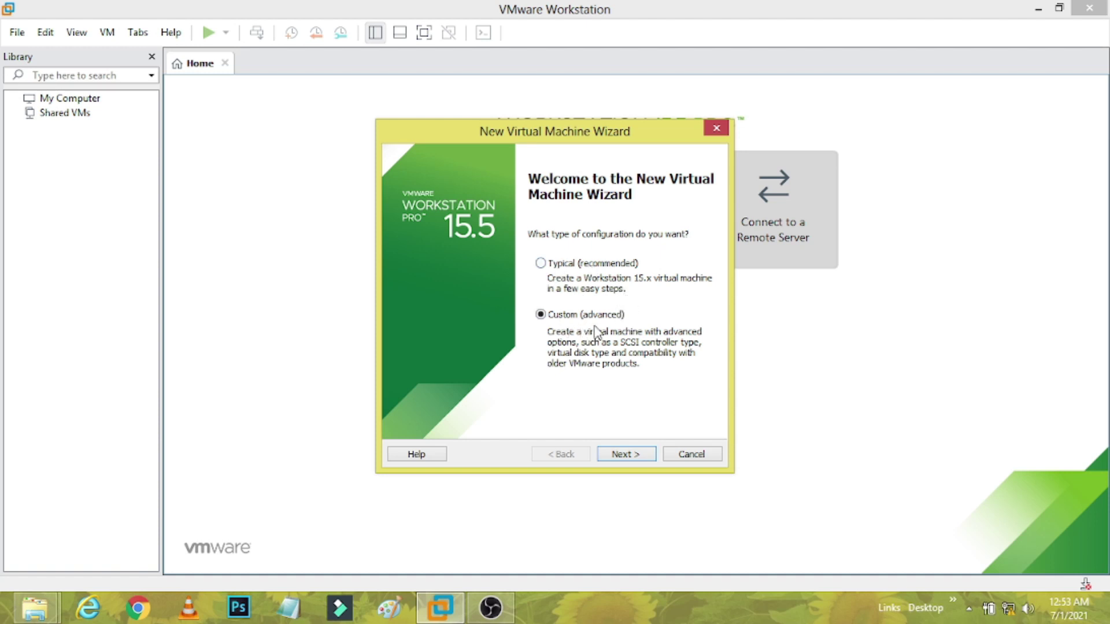
pyautogui.click(639, 456)
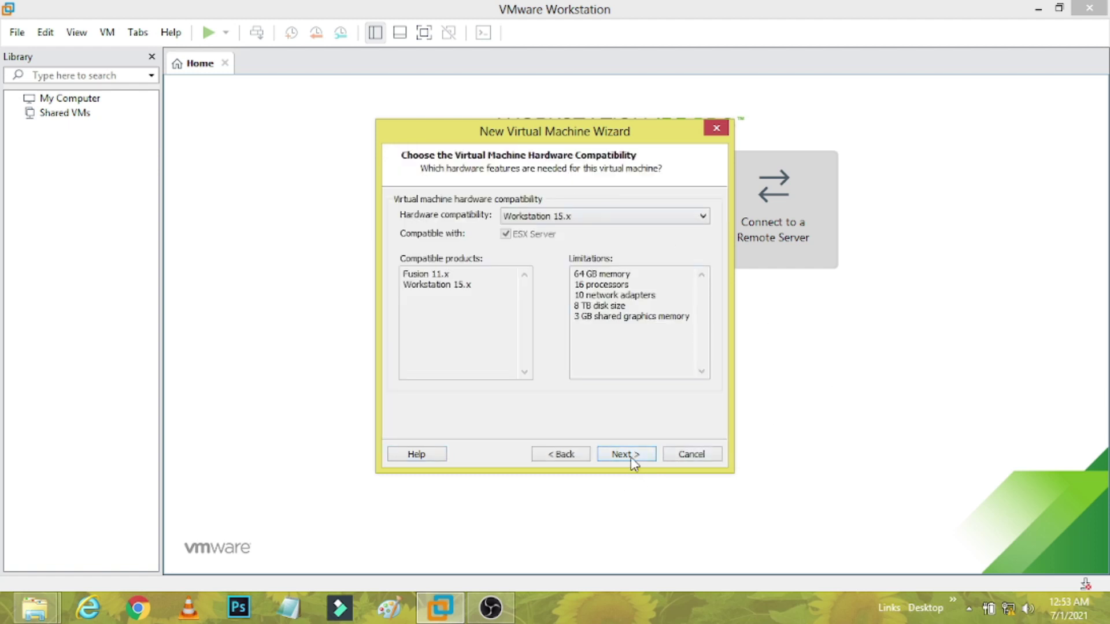
pyautogui.click(630, 456)
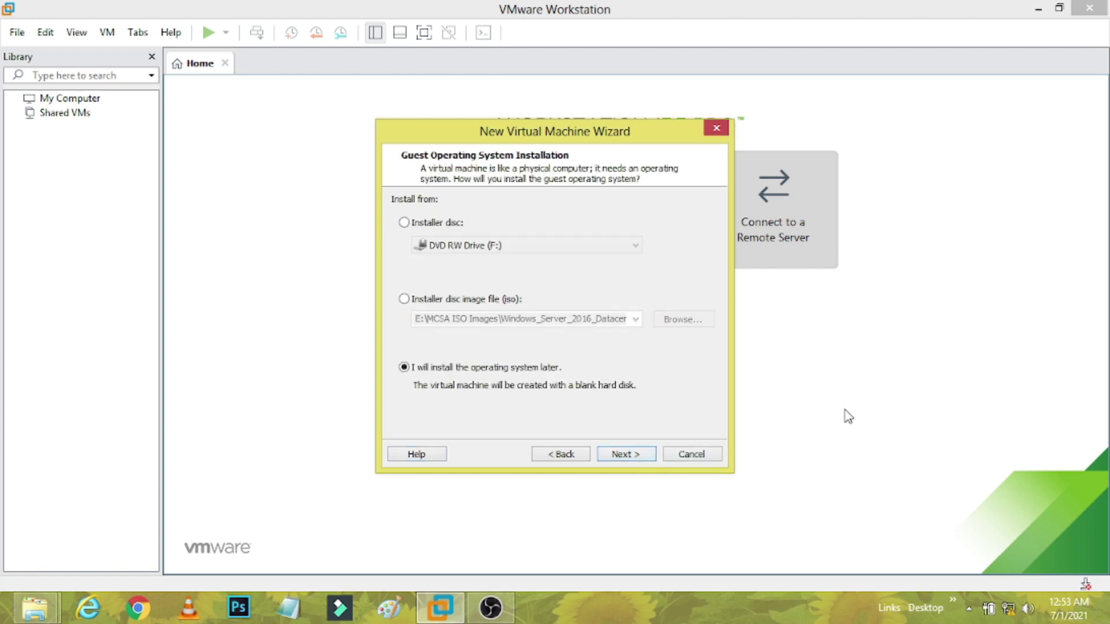
# Review the installer disc and ISO sources, and choose to install the operating system later
pyautogui.click(440, 226)
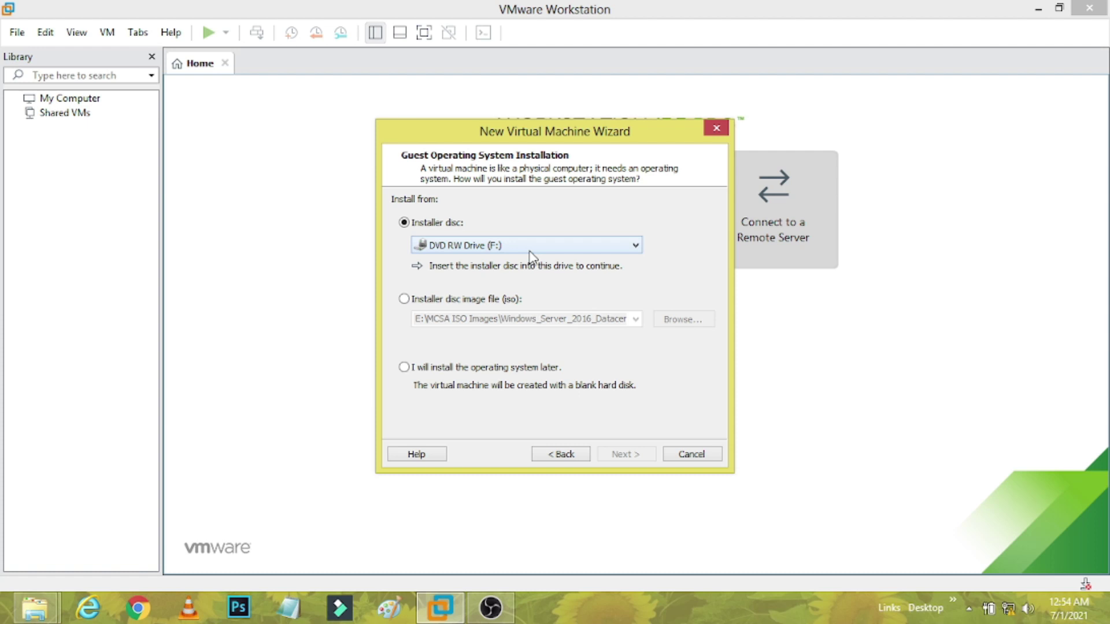
pyautogui.click(491, 306)
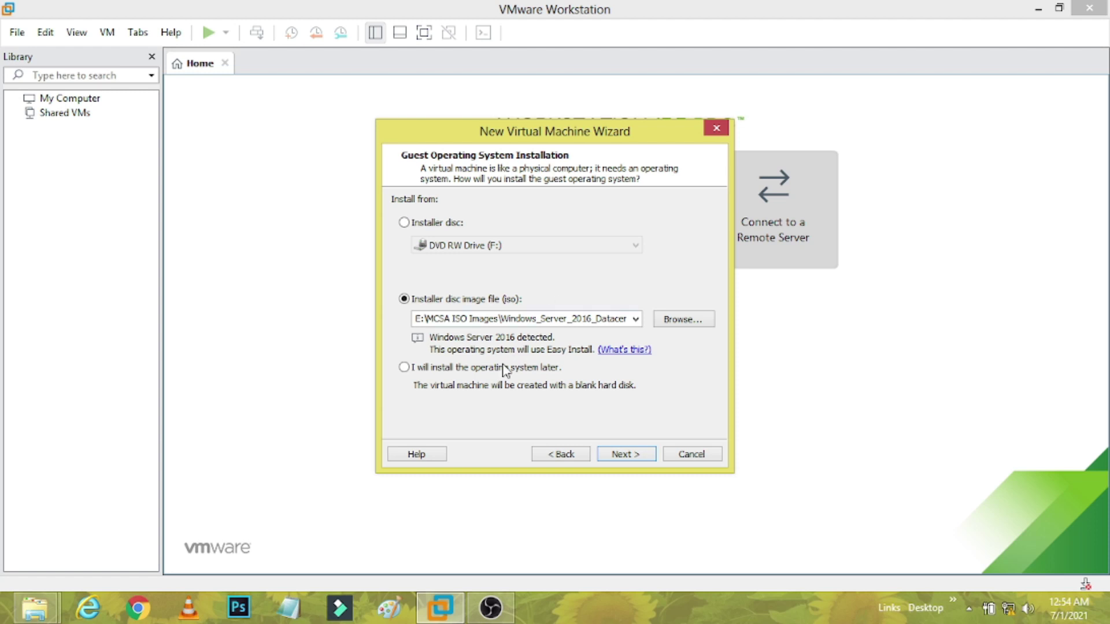
pyautogui.click(418, 369)
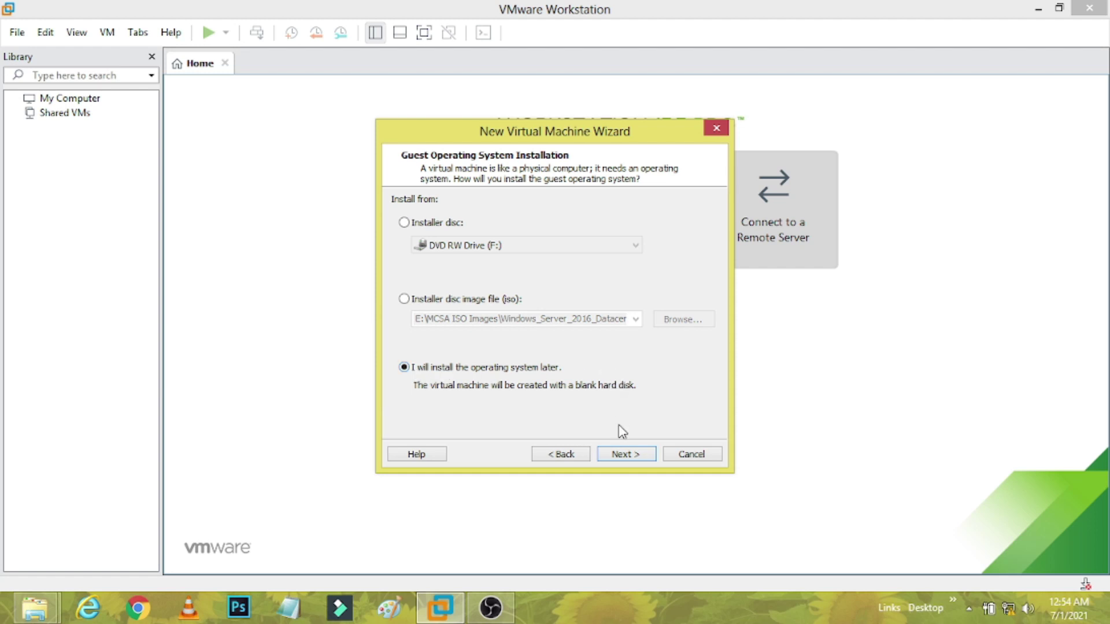
pyautogui.click(640, 463)
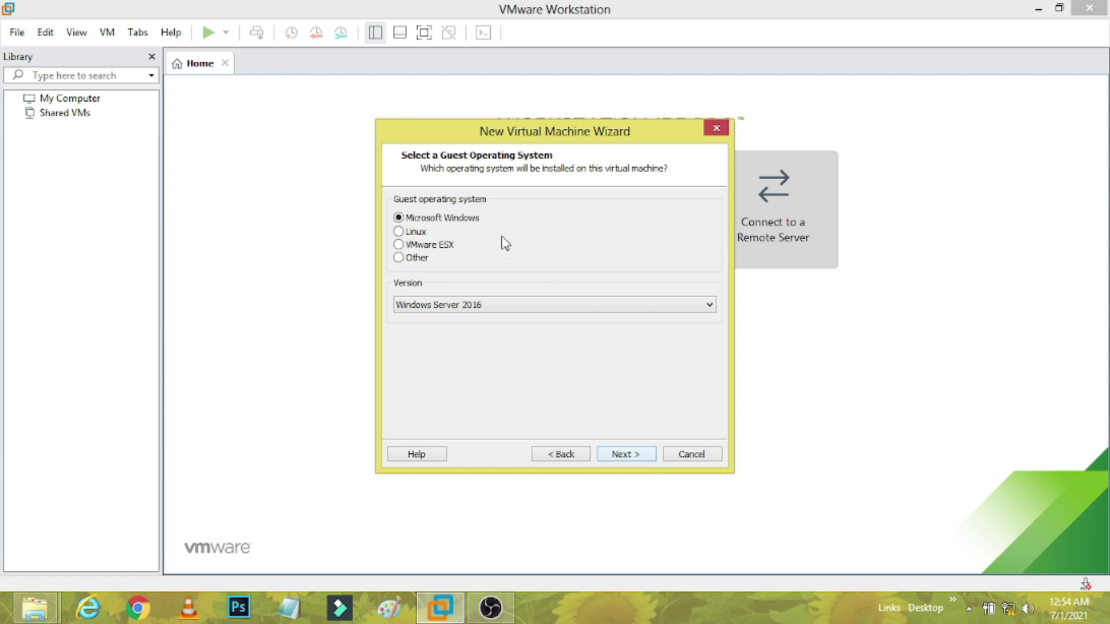
# Choose Windows Server 2016 as the guest operating system version and accept Windows Server 2016 as the virtual machine's name
pyautogui.click(629, 307)
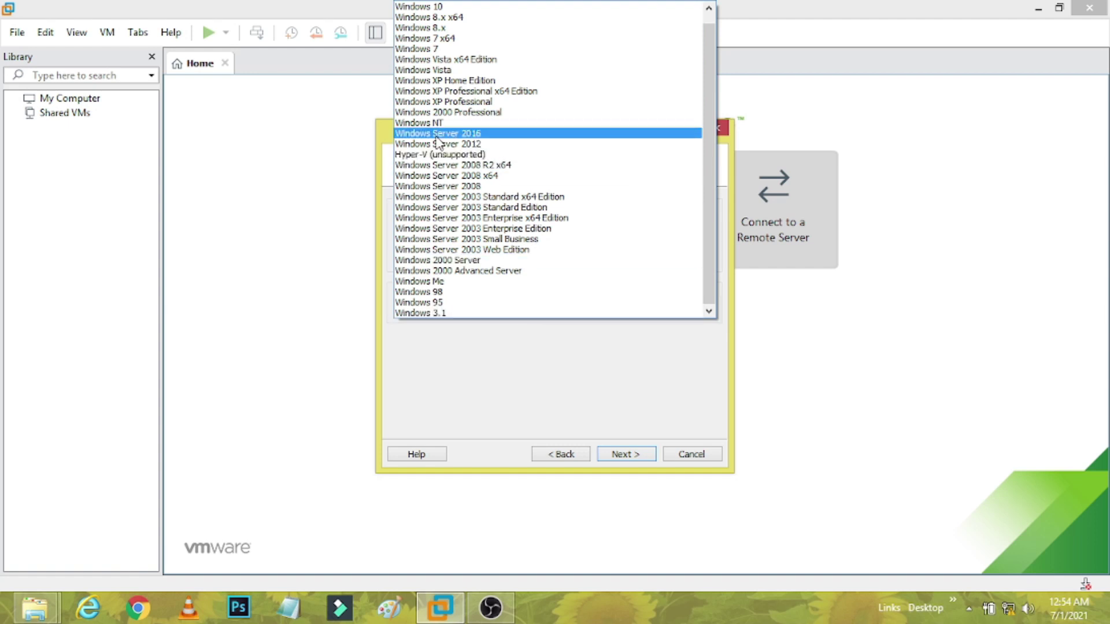
pyautogui.click(483, 133)
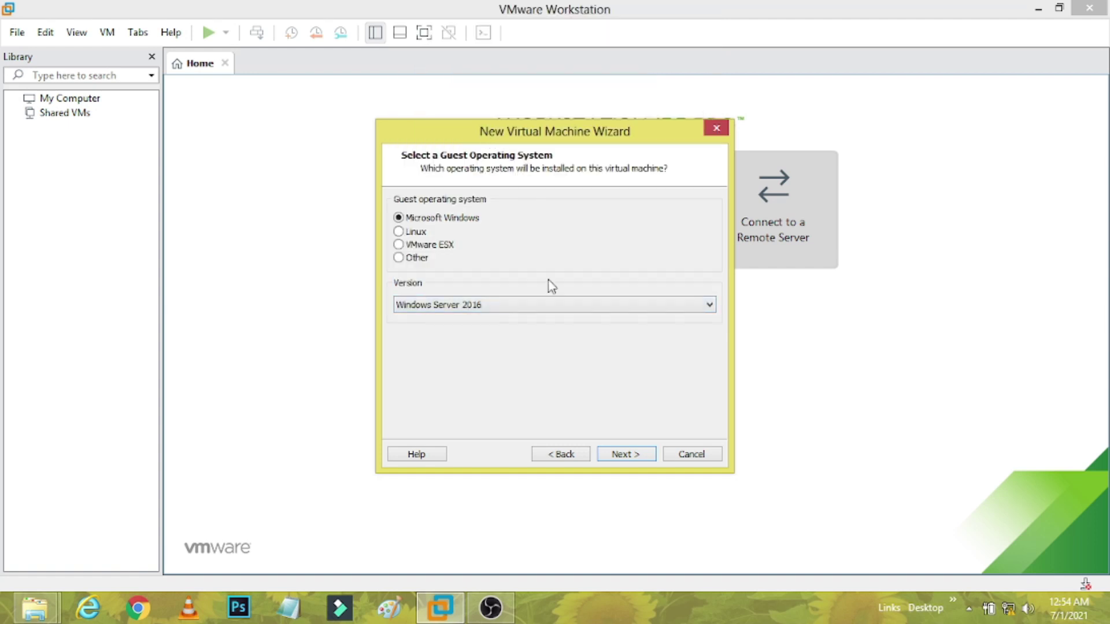
pyautogui.click(629, 454)
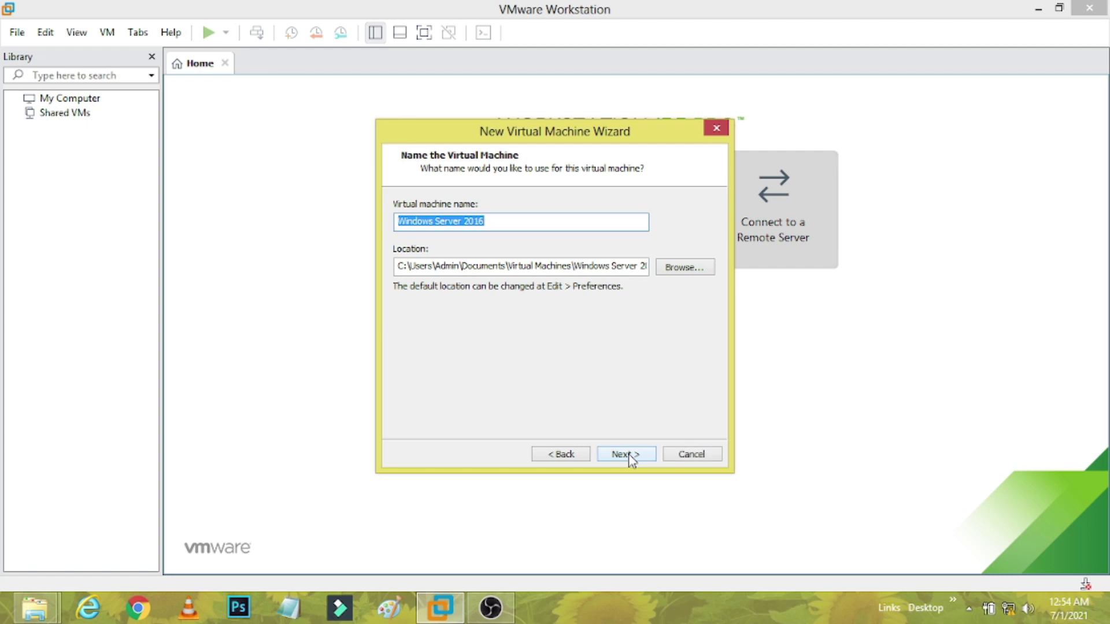
pyautogui.moveTo(519, 222); pyautogui.dragTo(360, 223)
pyautogui.click(638, 455)
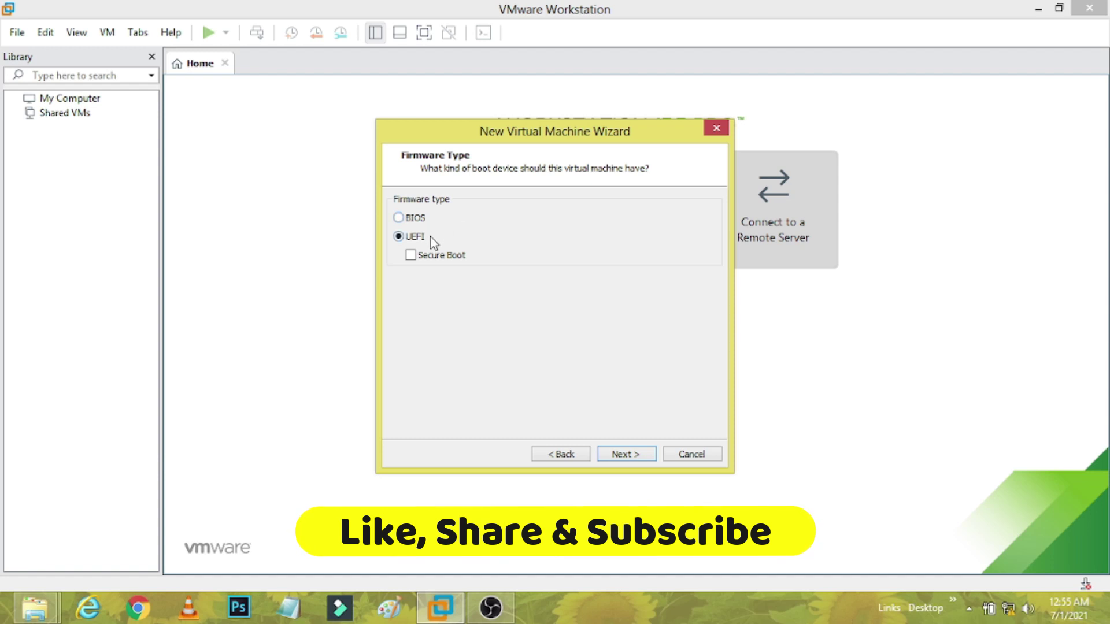
# Set the firmware type to BIOS and the number of processors to 1
pyautogui.click(424, 220)
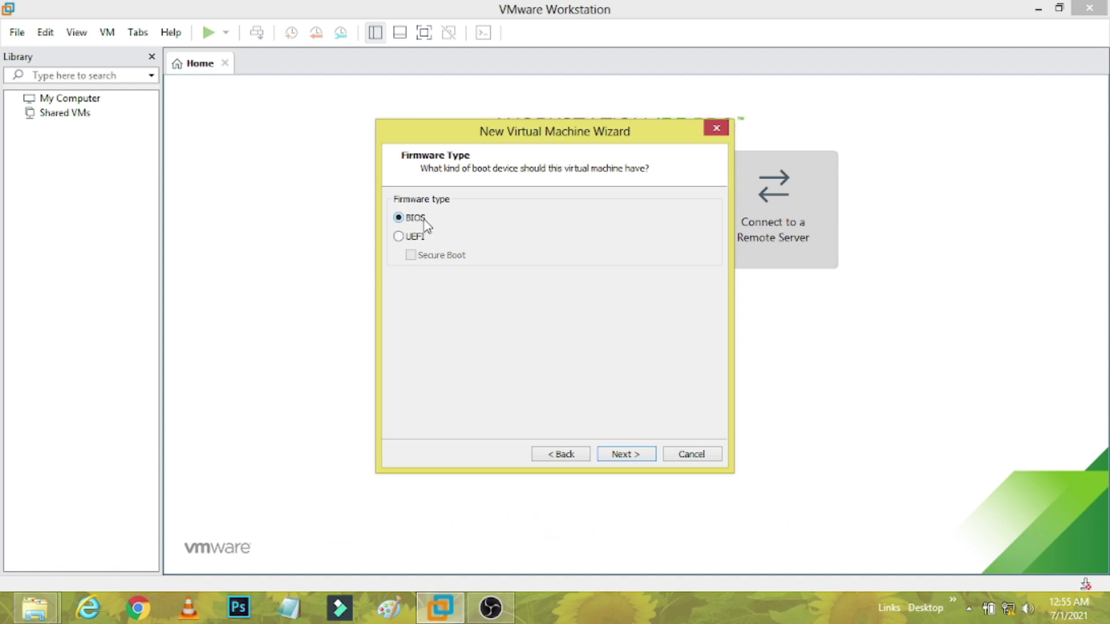
pyautogui.click(626, 454)
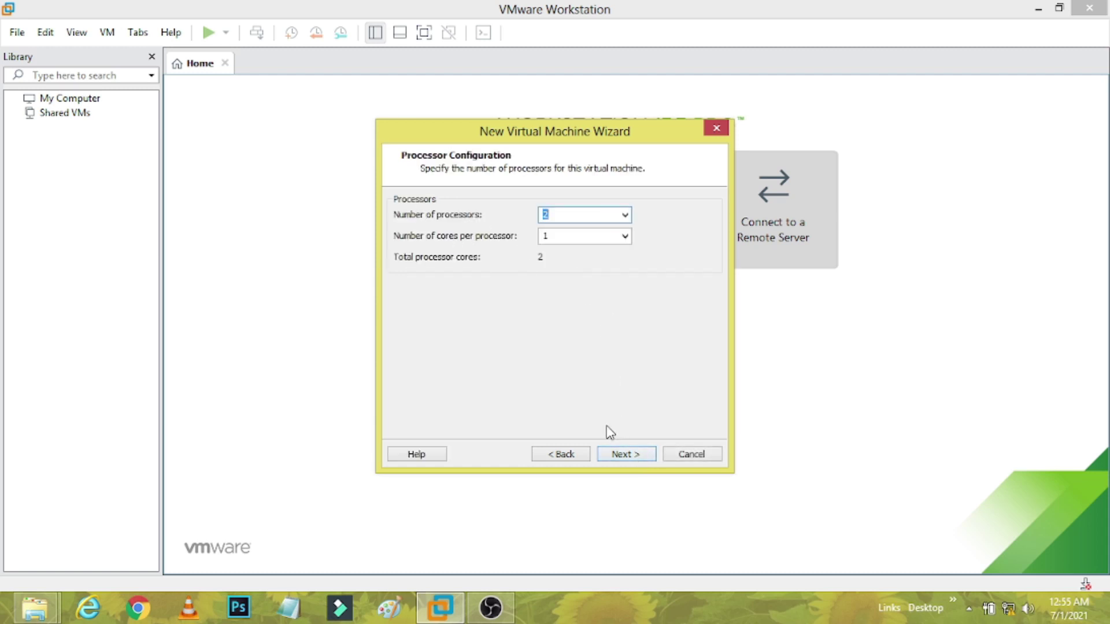
pyautogui.click(624, 215)
pyautogui.click(564, 233)
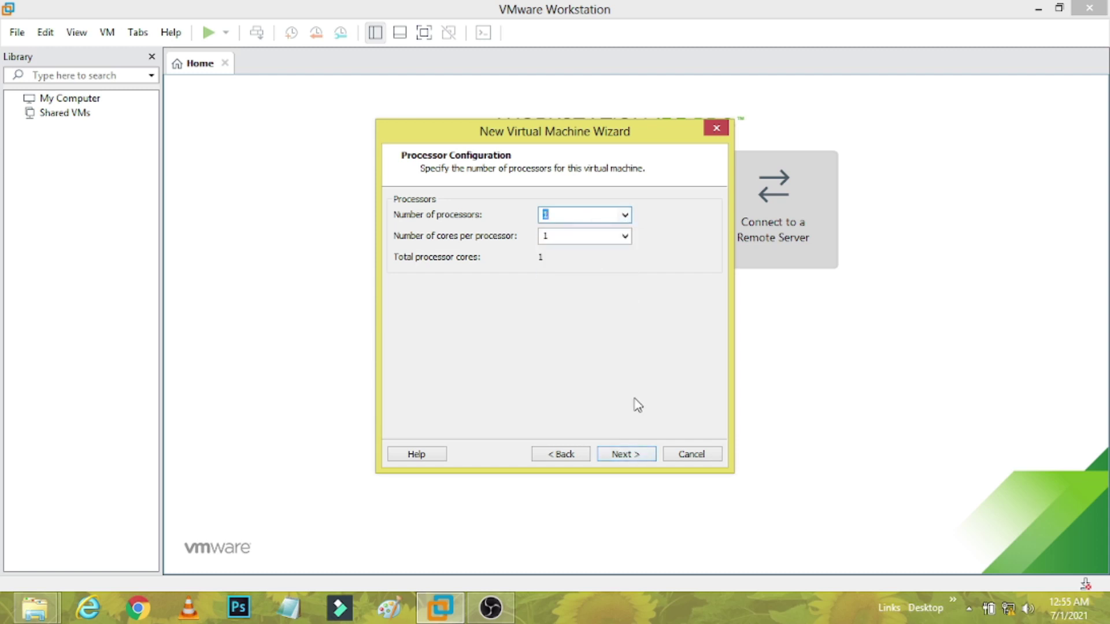
pyautogui.click(626, 455)
# Allocate 2048 MB of memory to the virtual machine and choose not to use a network connection
pyautogui.click(647, 231)
pyautogui.doubleClick(647, 231)
pyautogui.write('2048')
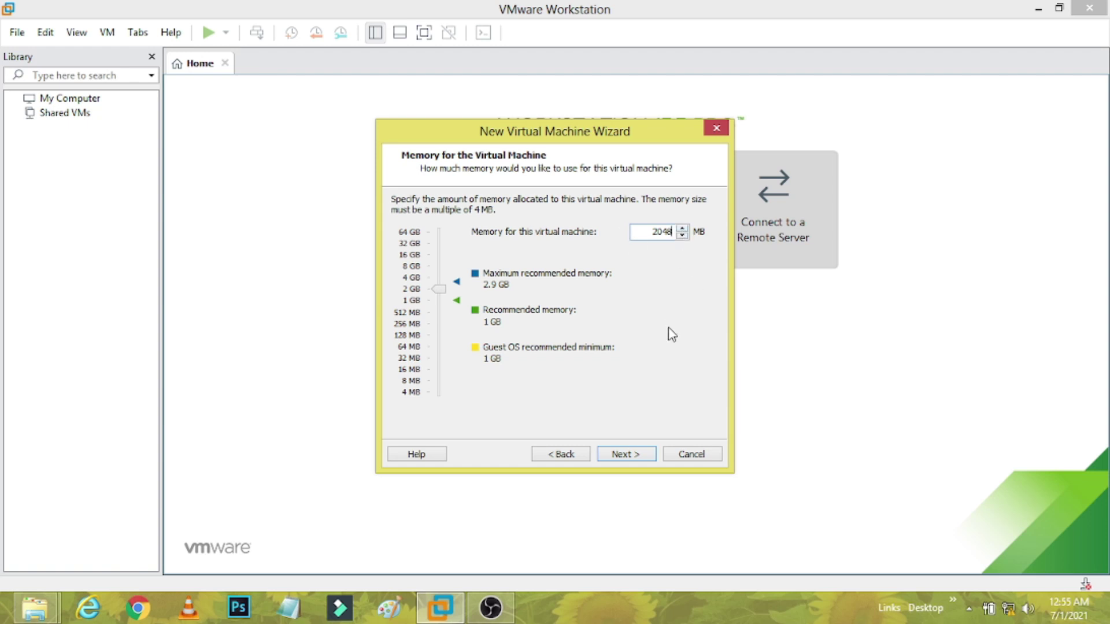
pyautogui.click(636, 457)
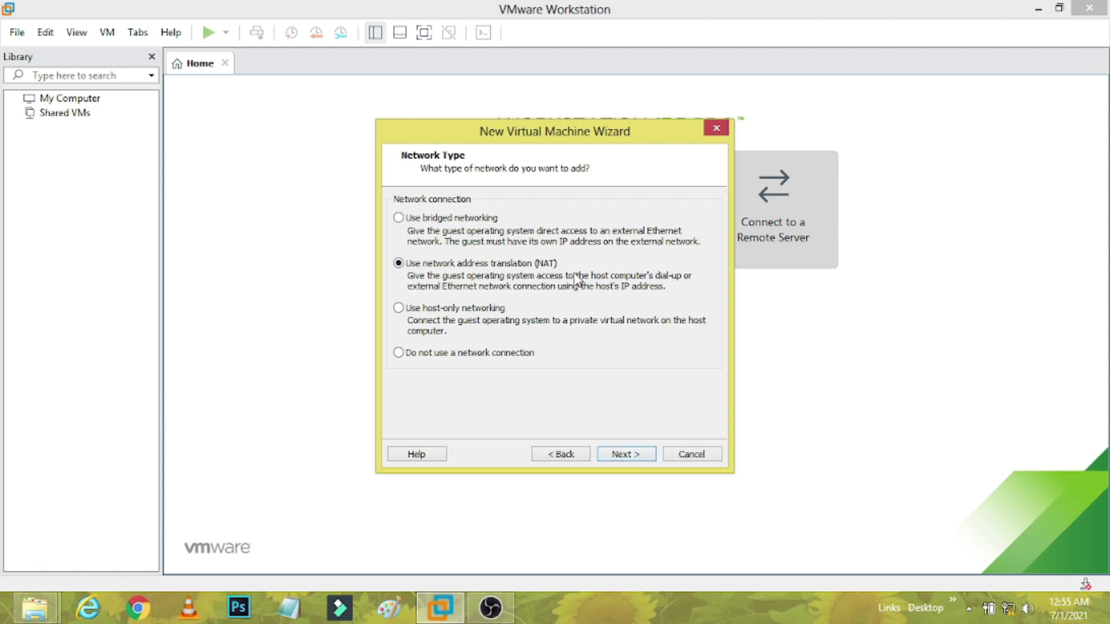
pyautogui.click(446, 355)
pyautogui.click(635, 456)
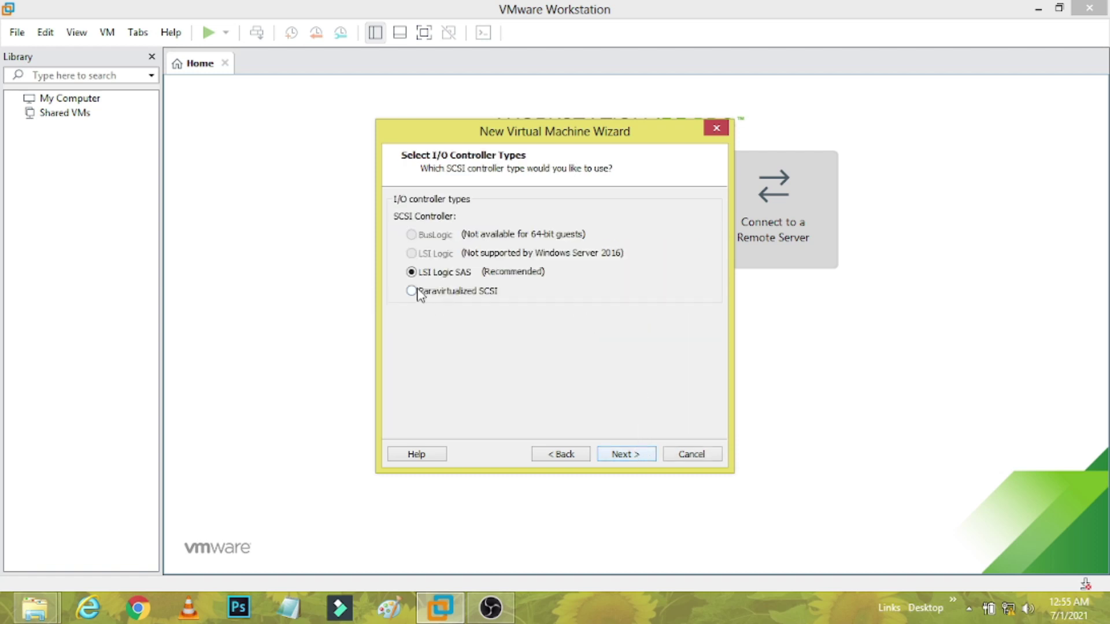
# Accept the LSI Logic SAS controller and create a new virtual disk of type NVMe
pyautogui.click(634, 456)
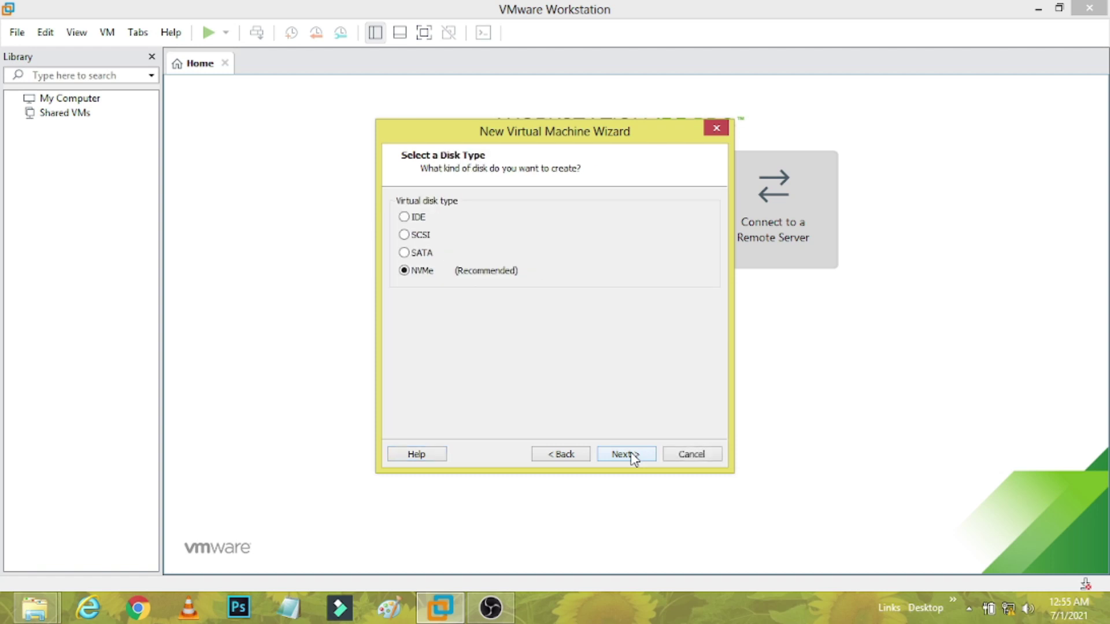
pyautogui.click(634, 457)
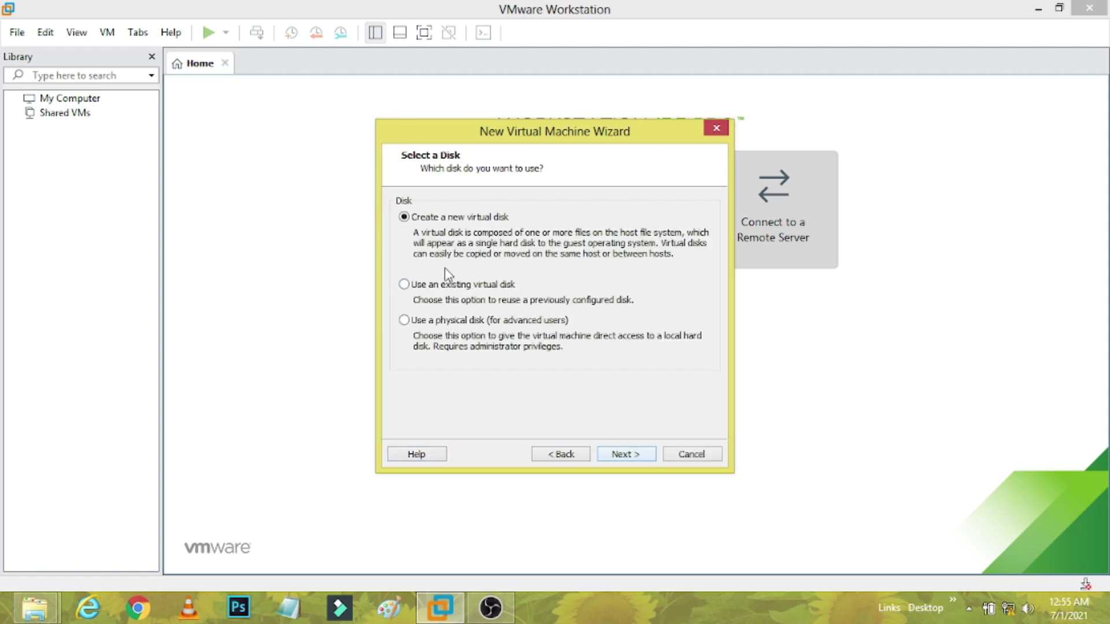
pyautogui.click(621, 454)
# Set the maximum disk size to 40 GB, stored as a single file, and finish creating the virtual machine
pyautogui.click(510, 203)
pyautogui.doubleClick(510, 204)
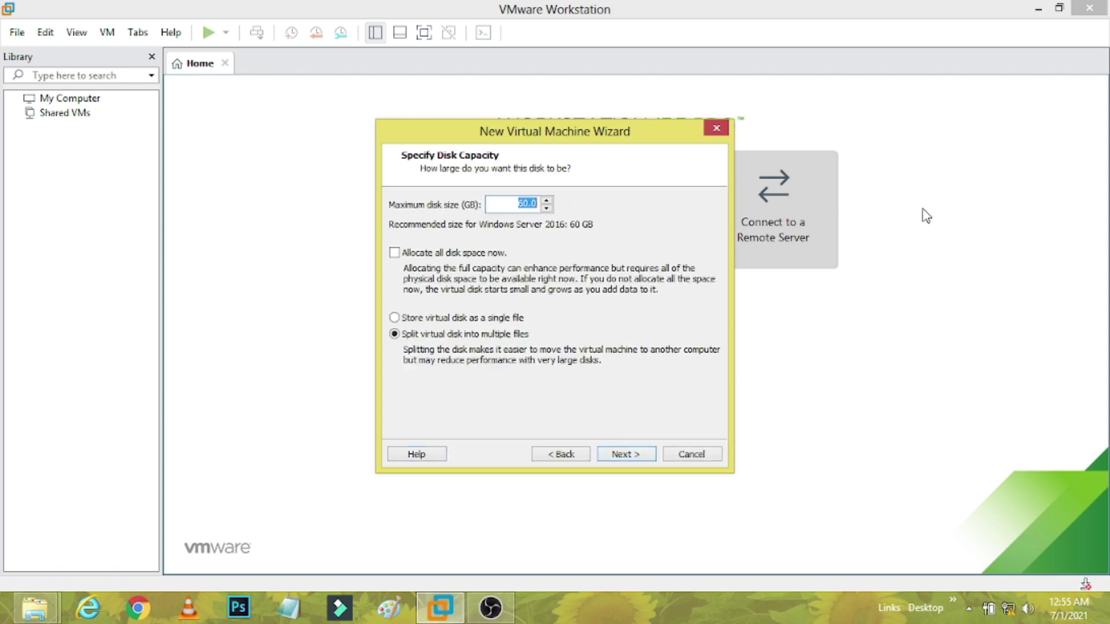
pyautogui.write('40')
pyautogui.click(474, 319)
pyautogui.click(448, 335)
pyautogui.click(496, 318)
pyautogui.click(636, 454)
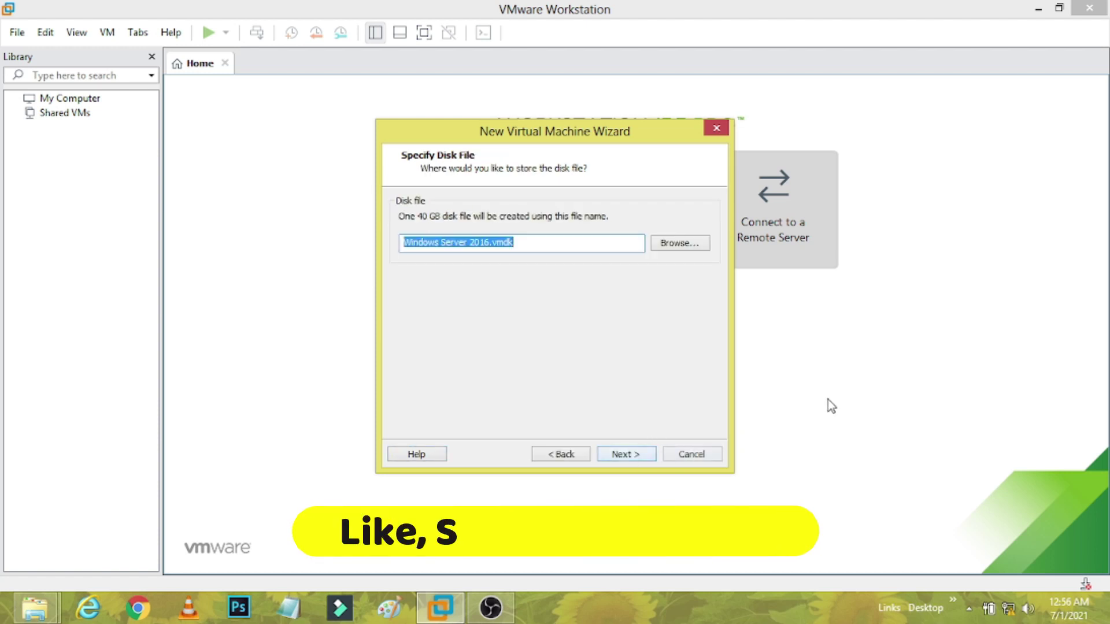
pyautogui.click(634, 459)
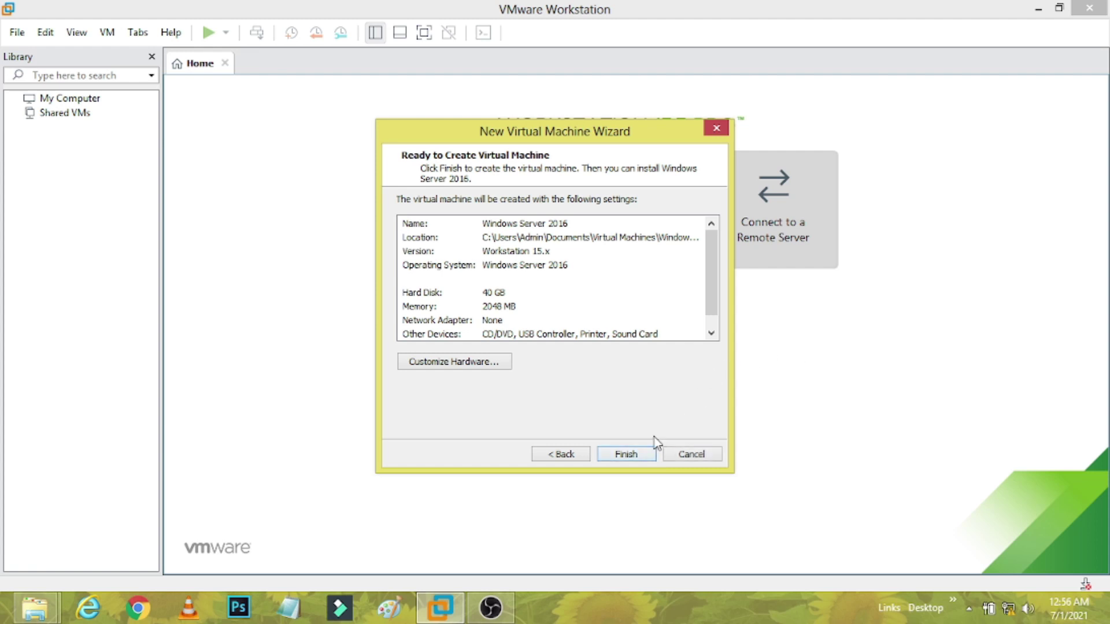
pyautogui.click(638, 457)
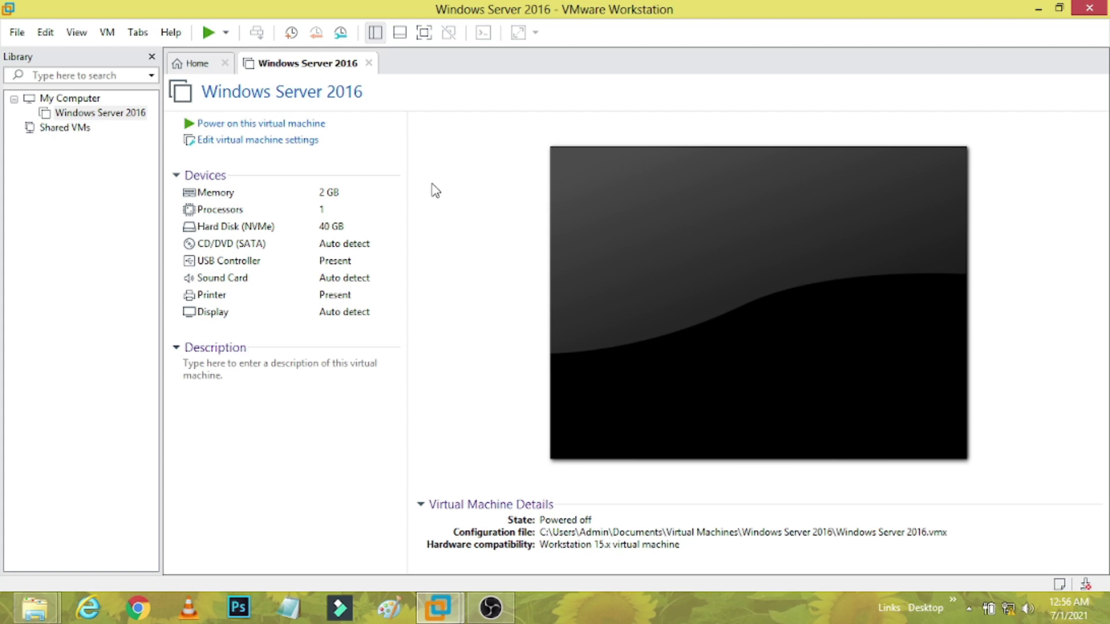
# Open the Windows Server 2016 machine's settings and set its CD/DVD drive to use an ISO image file
pyautogui.click(255, 145)
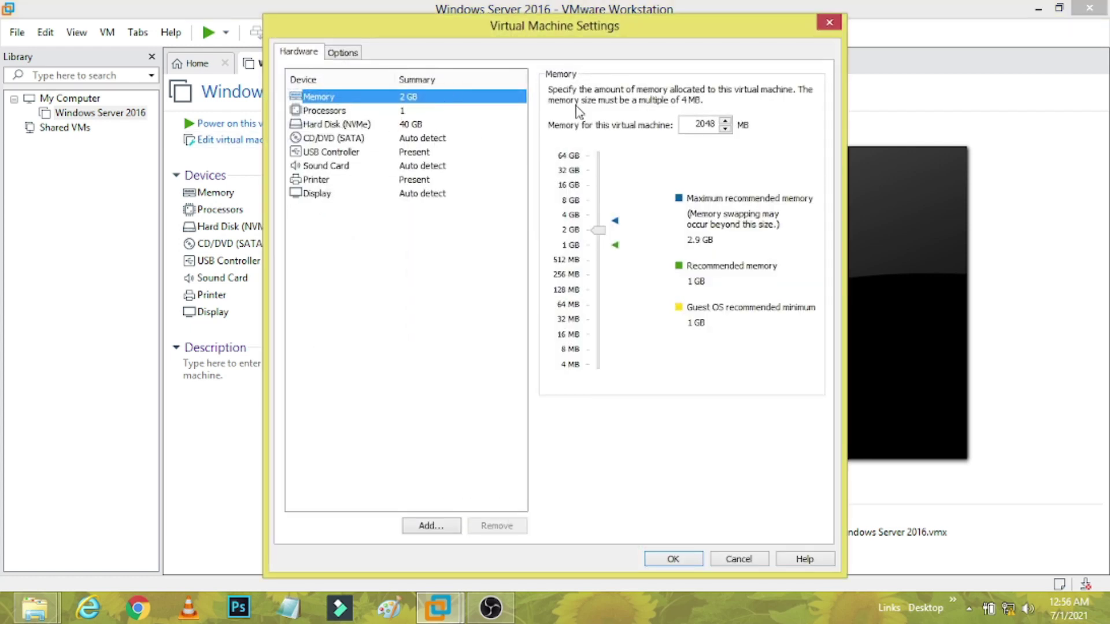
pyautogui.click(345, 111)
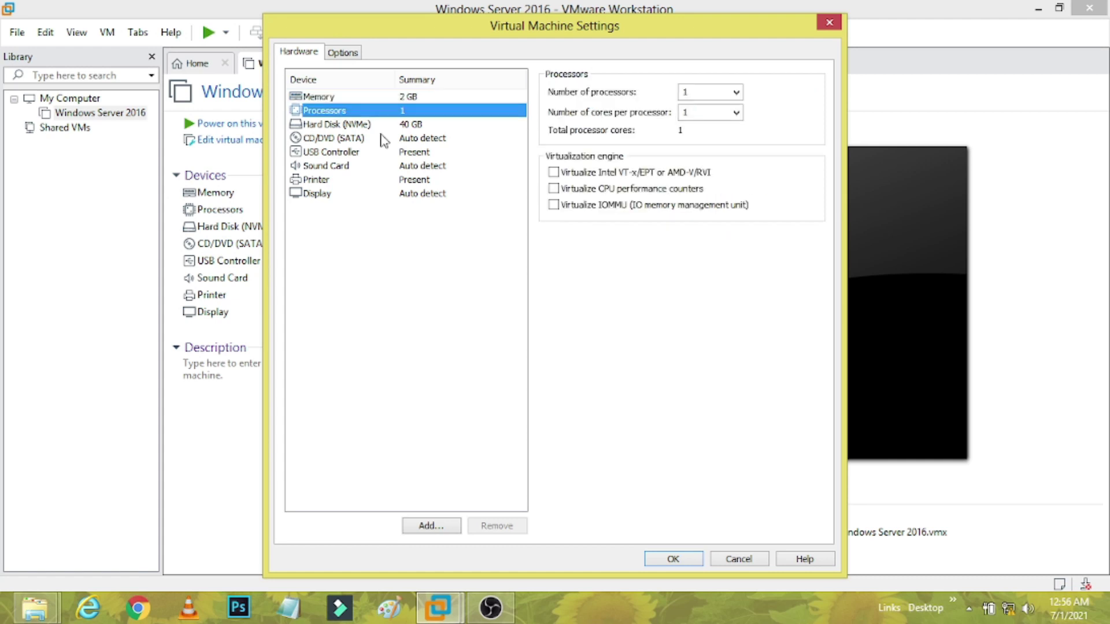
pyautogui.click(404, 125)
pyautogui.click(420, 139)
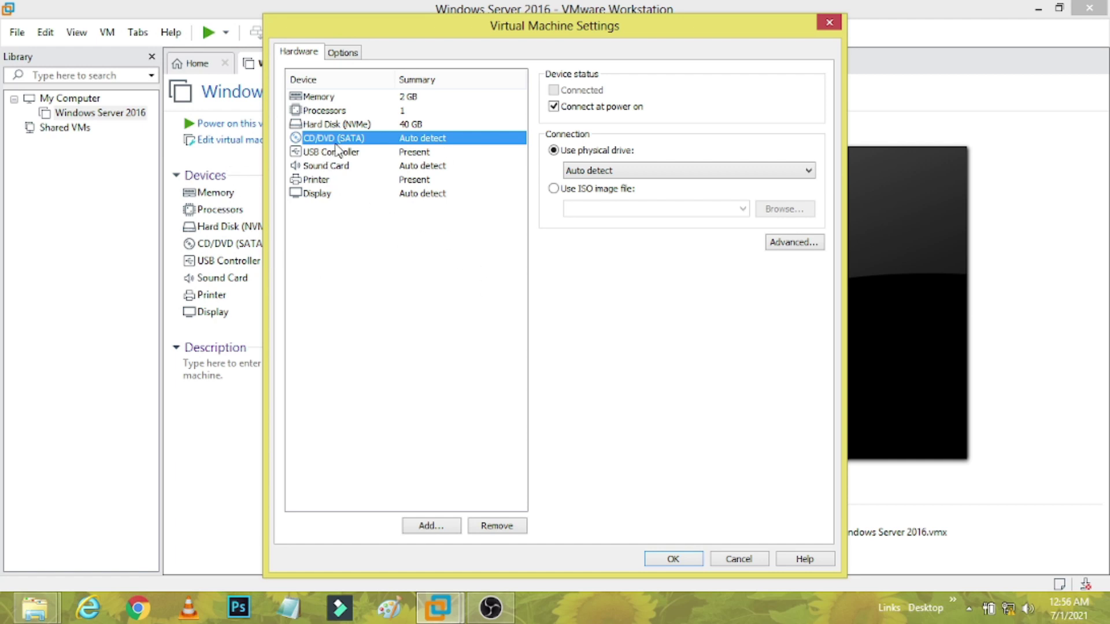
pyautogui.click(601, 189)
# Attach the Windows Server 2016 ISO from the MCSA ISO Images folder on drive E: and save the machine's settings
pyautogui.click(785, 210)
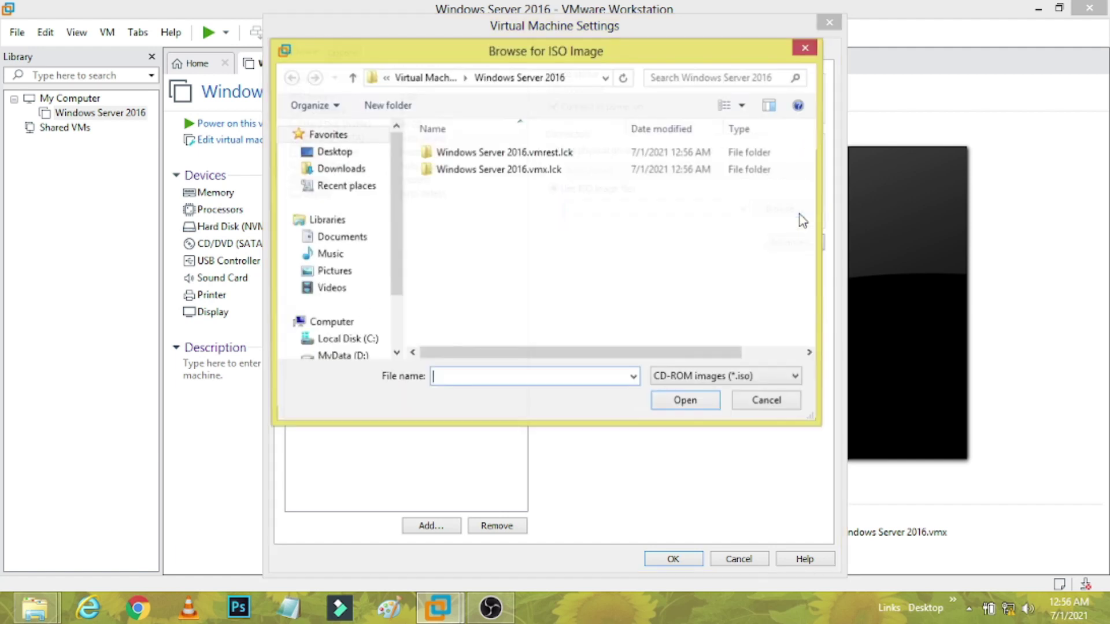
pyautogui.scroll(-2, 399, 283)
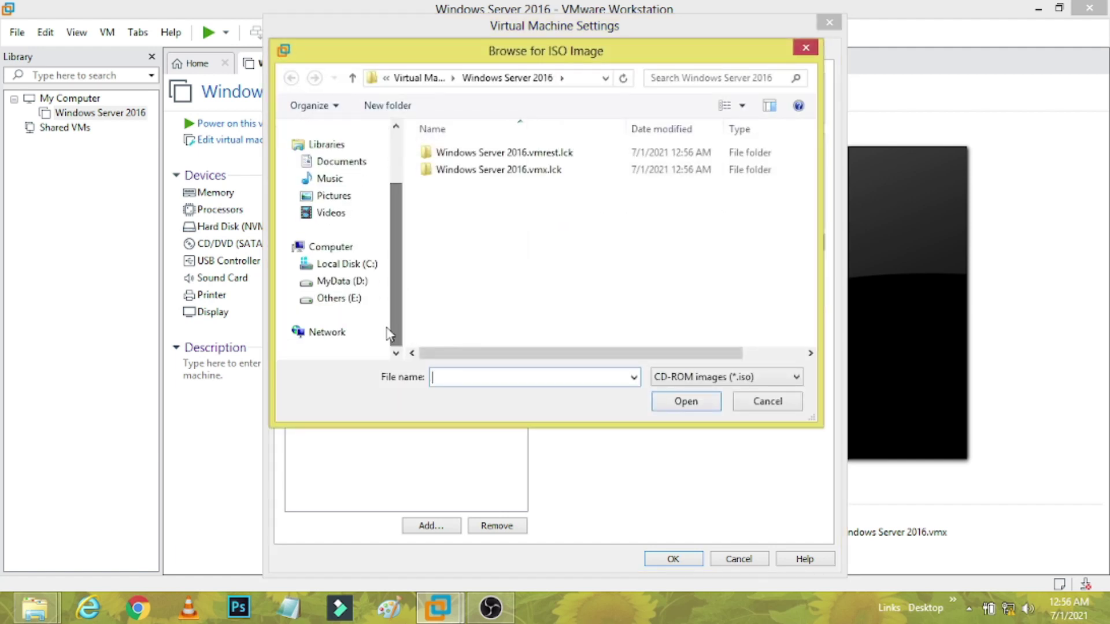
pyautogui.click(347, 298)
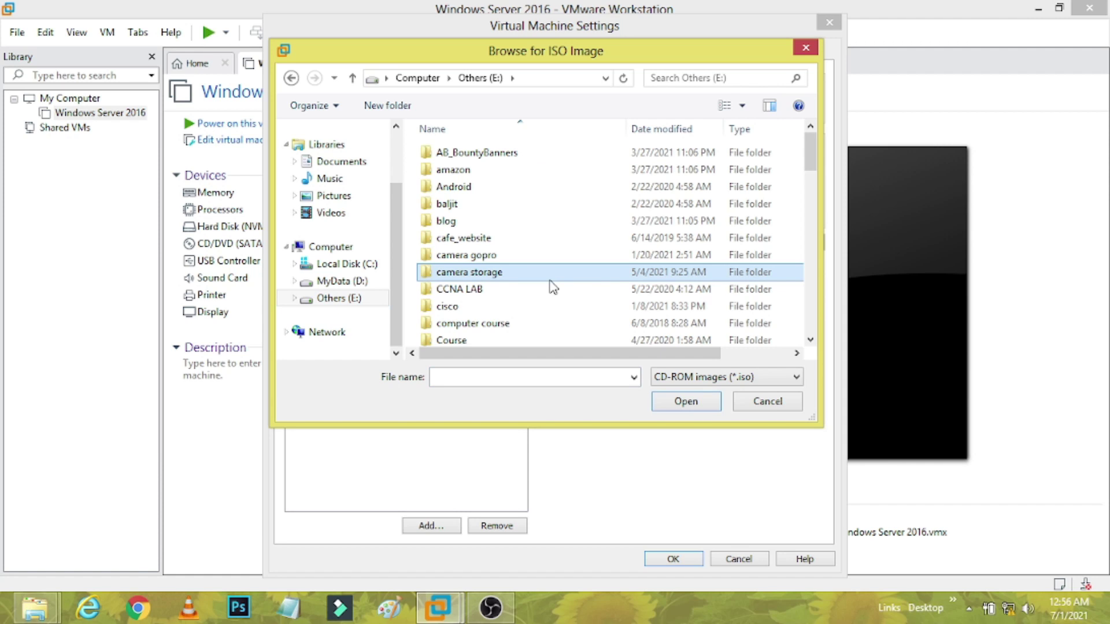
pyautogui.scroll(-4, 532, 278)
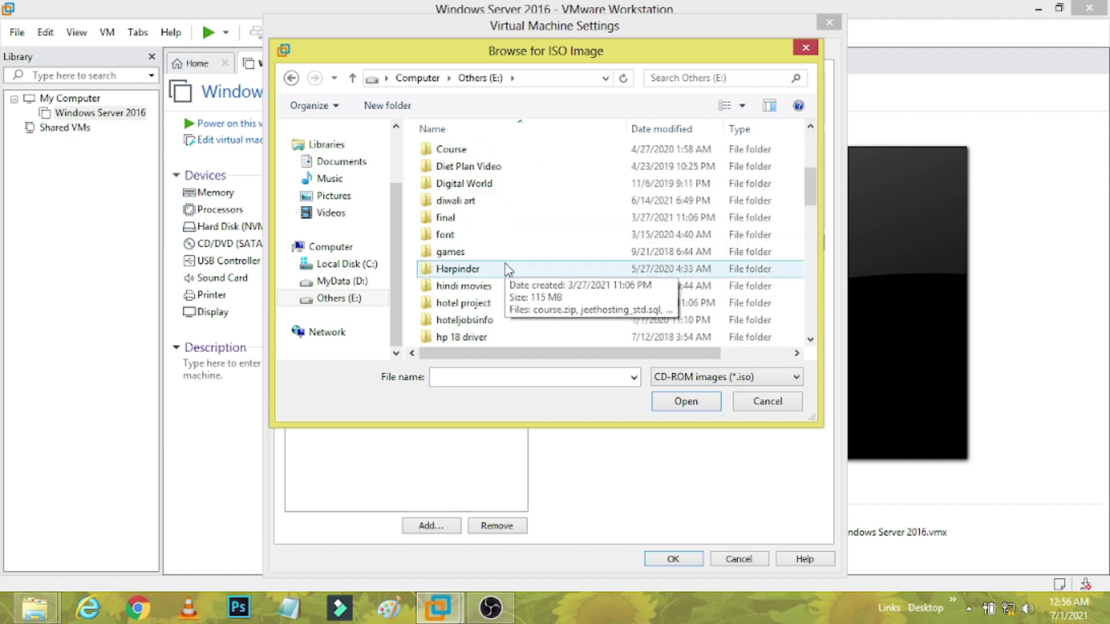
pyautogui.scroll(-2, 507, 270)
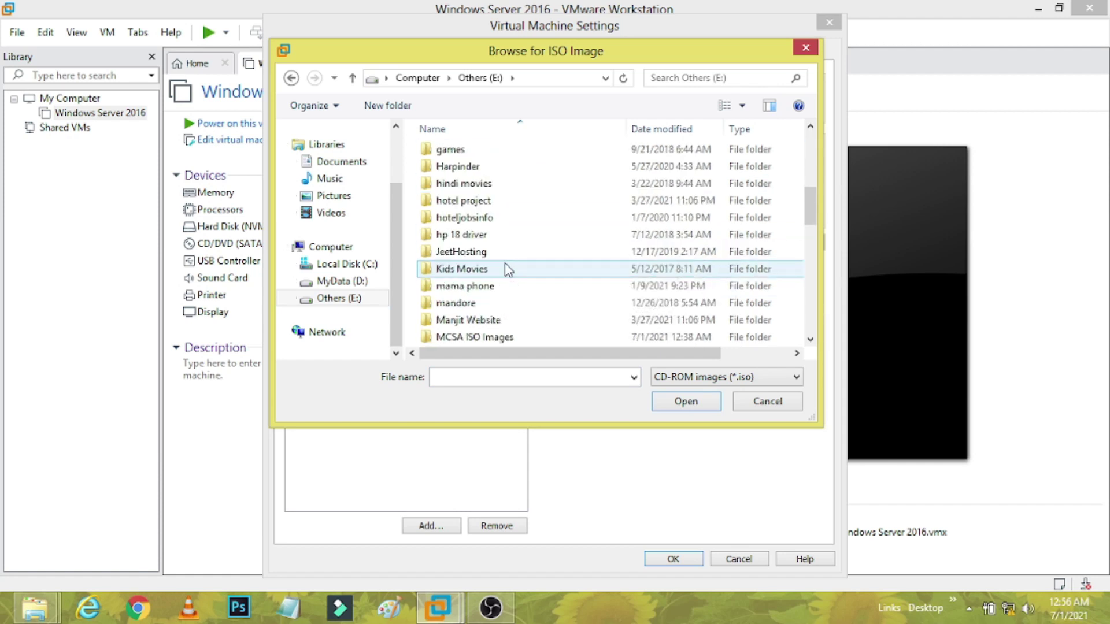
pyautogui.doubleClick(486, 337)
pyautogui.click(494, 206)
pyautogui.click(686, 404)
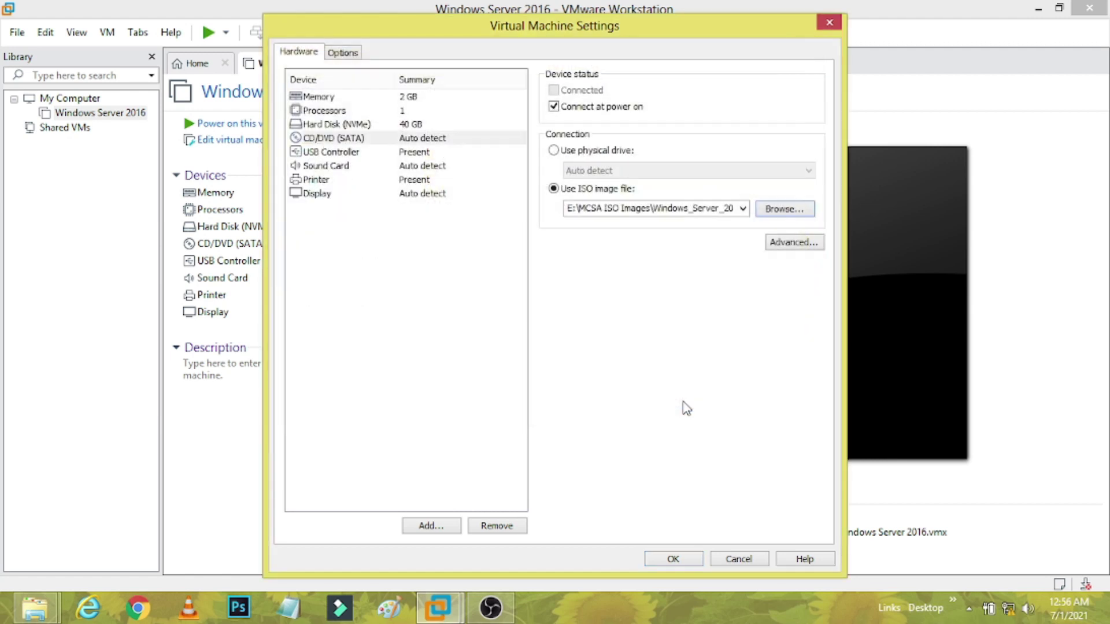
pyautogui.click(686, 560)
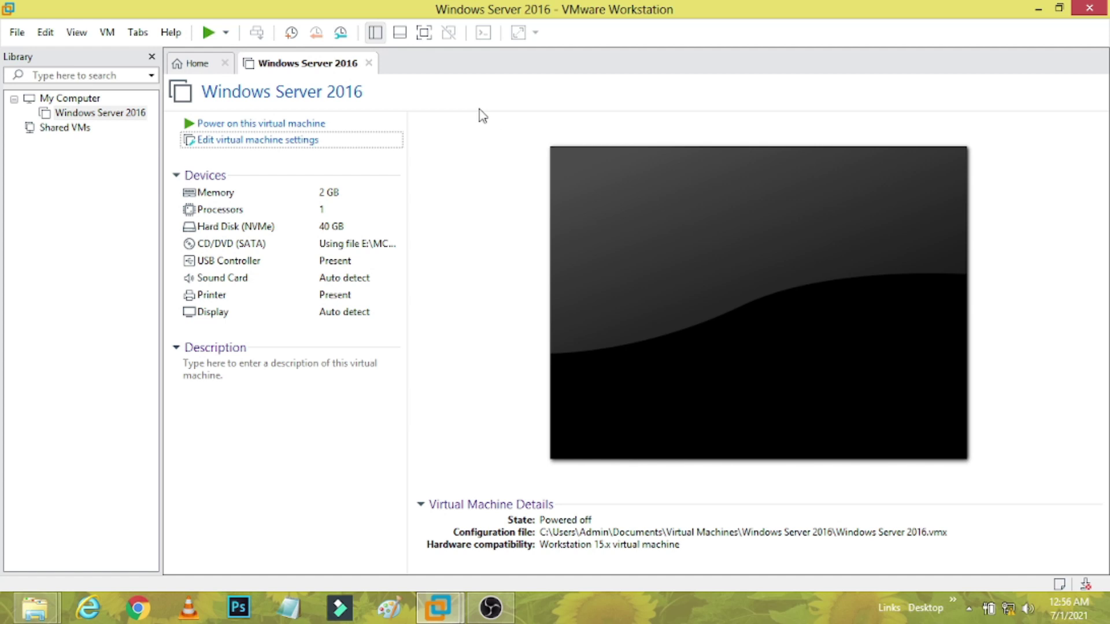
# Power on the Windows Server 2016 virtual machine and accept the English (United States) language and US keyboard settings in Windows Setup
pyautogui.click(326, 127)
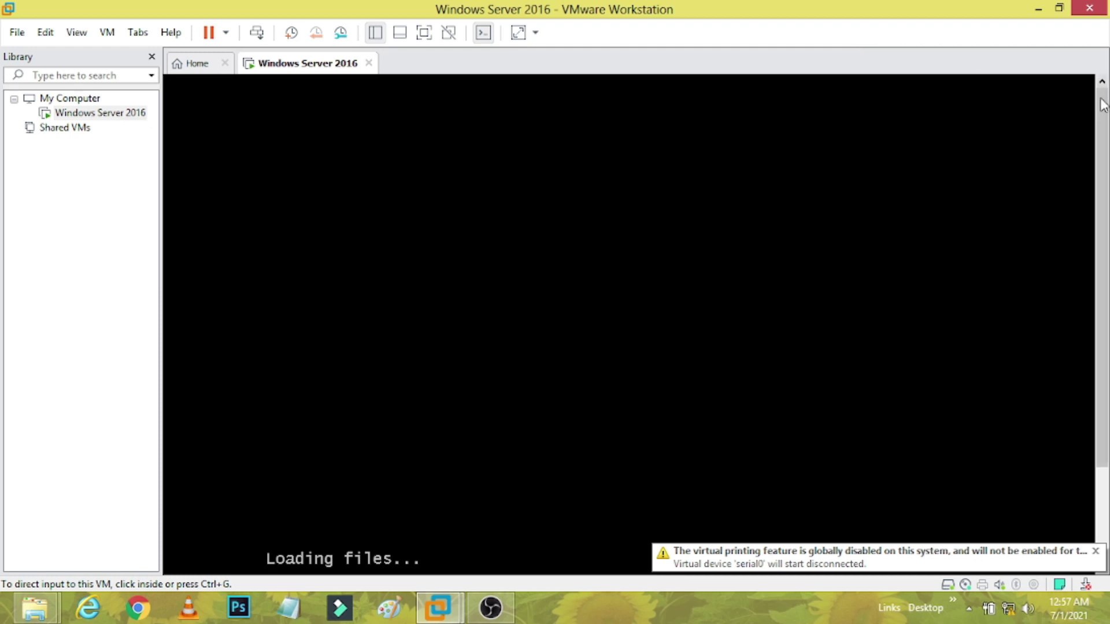
pyautogui.moveTo(1105, 167); pyautogui.dragTo(1104, 234)
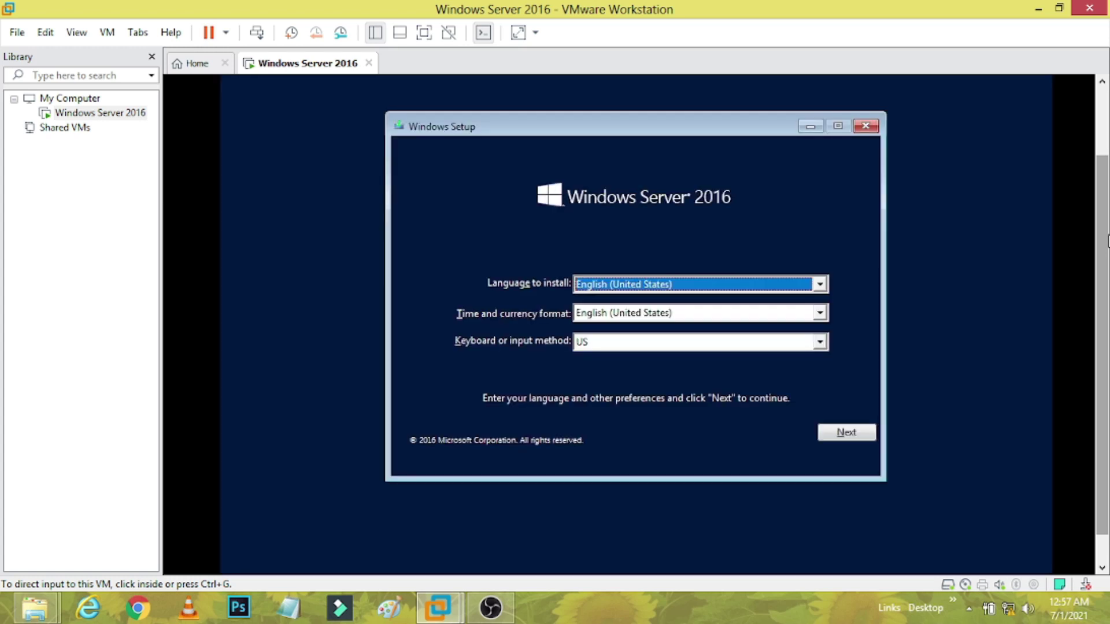
pyautogui.click(834, 434)
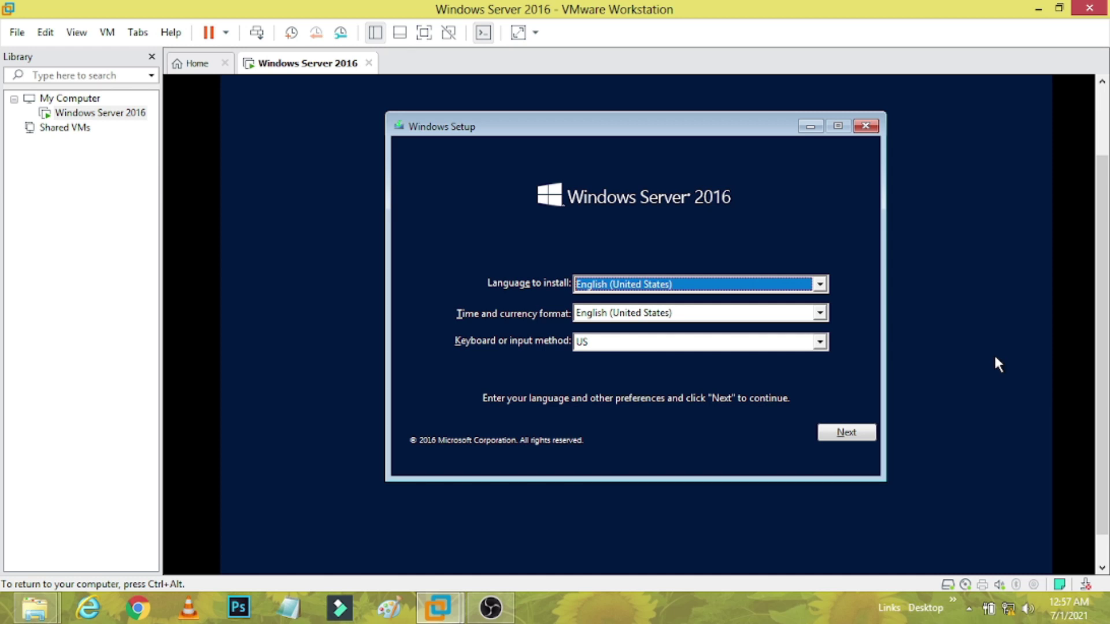
pyautogui.click(845, 439)
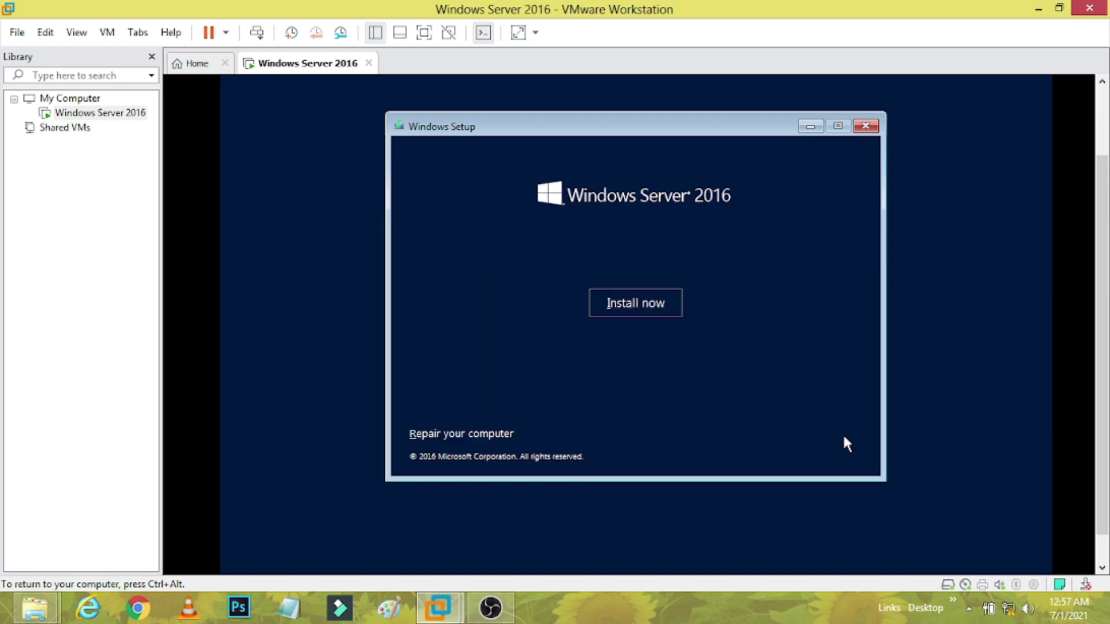
# Start the installation and choose Windows Server 2016 Standard Evaluation (Desktop Experience) as the operating system
pyautogui.click(660, 315)
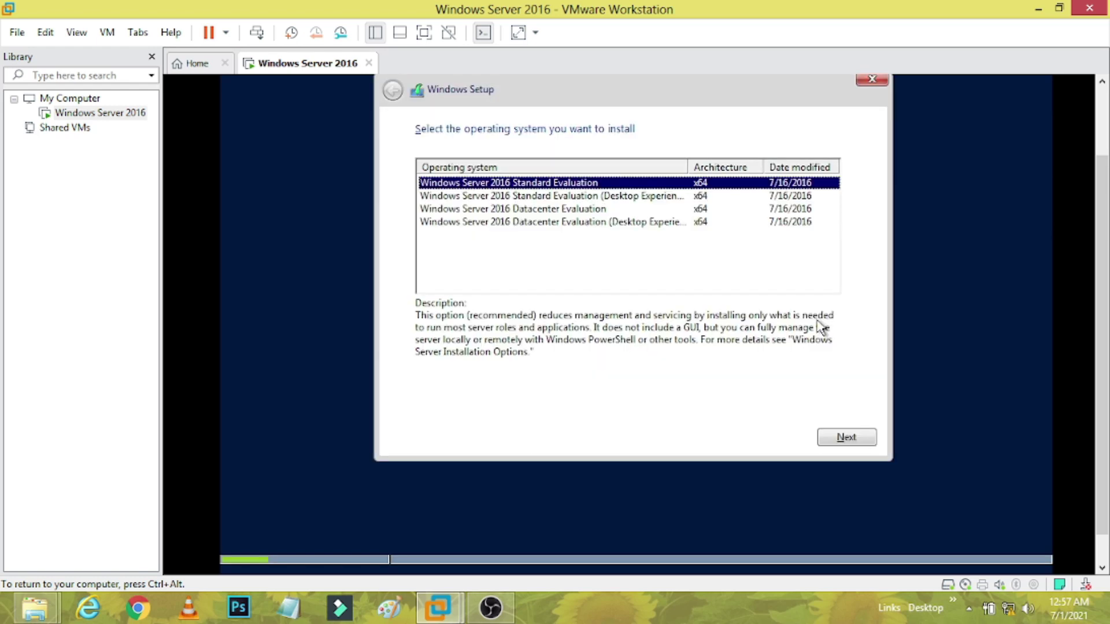
pyautogui.click(543, 197)
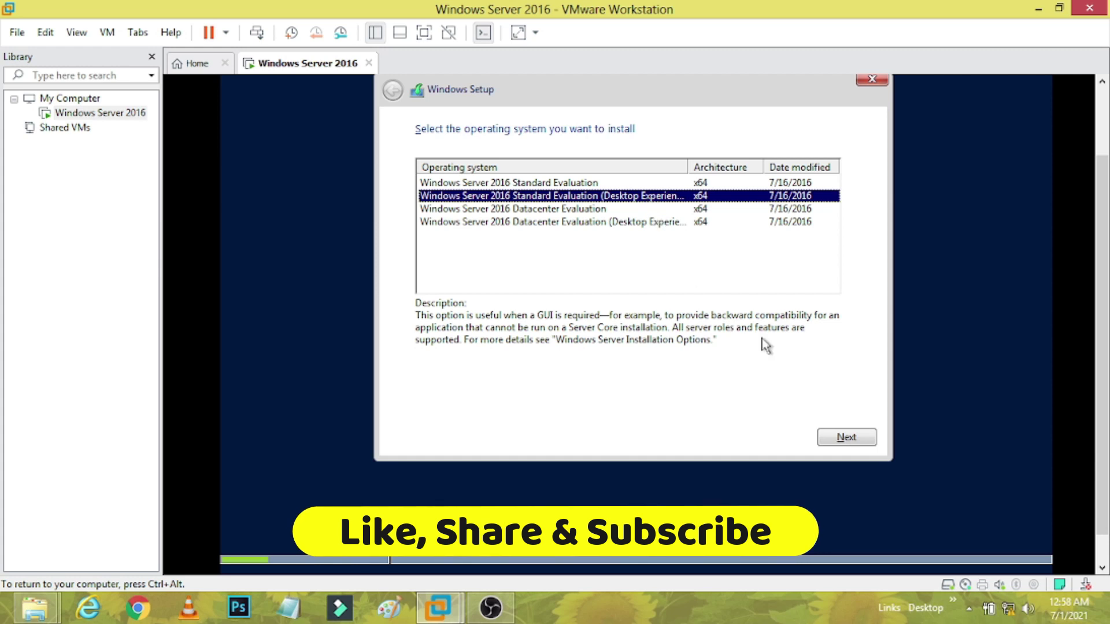
pyautogui.click(841, 436)
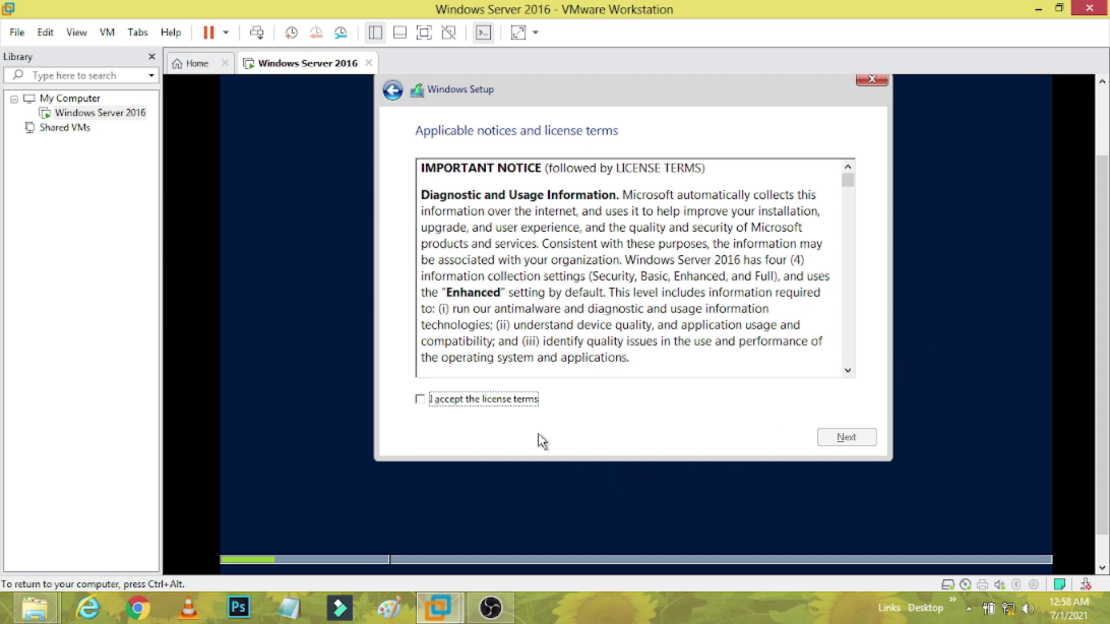
# Accept the license terms and start a custom, Windows-only installation on Drive 0's unallocated space
pyautogui.click(514, 404)
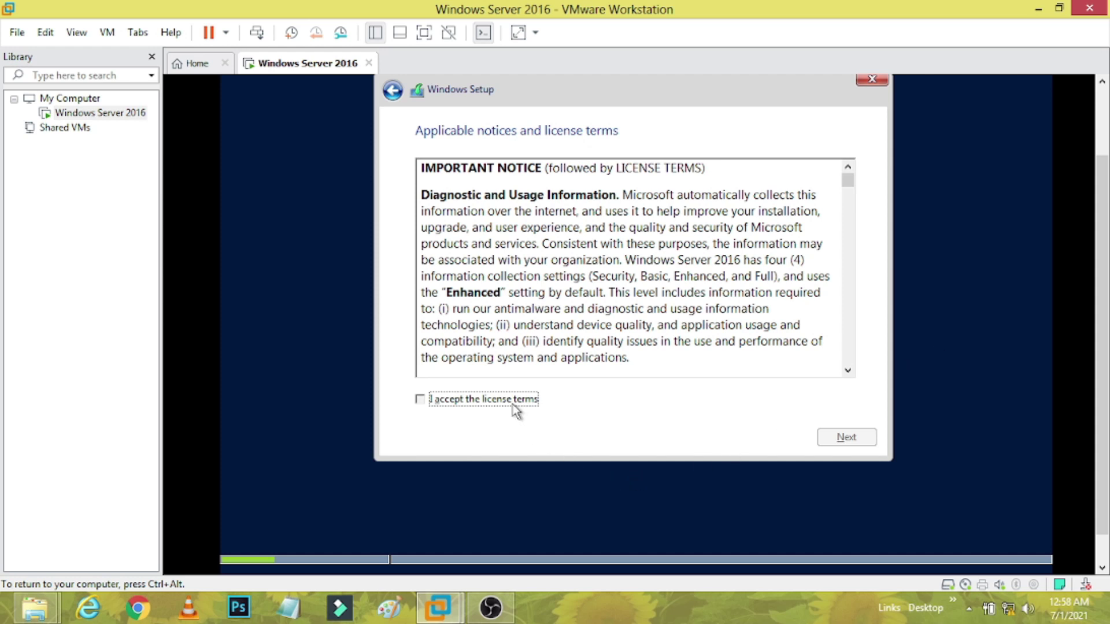
pyautogui.click(845, 441)
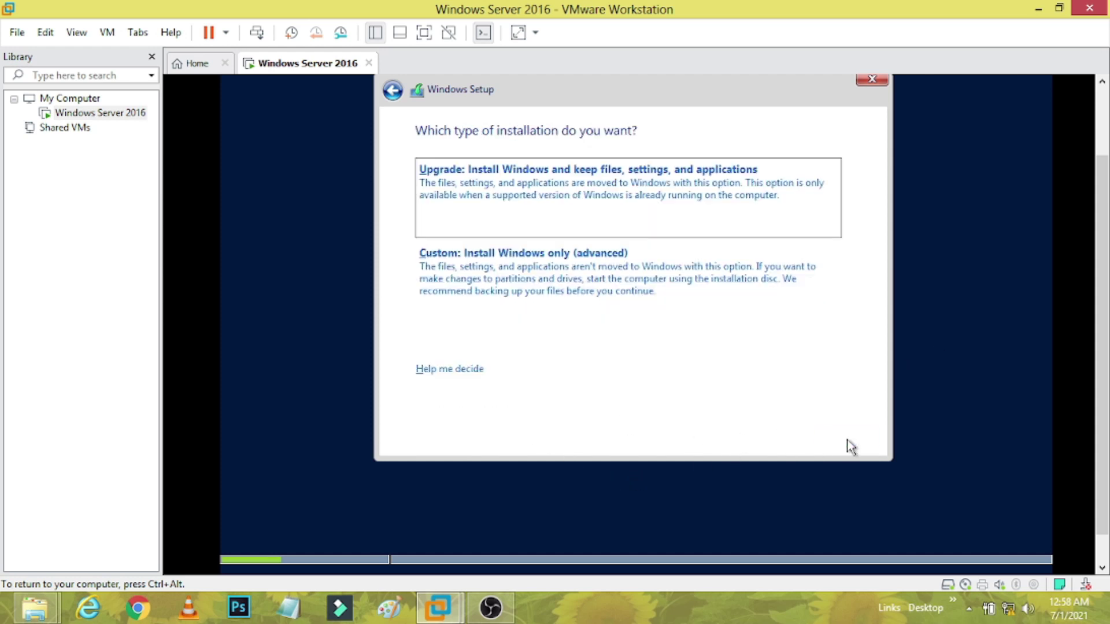
pyautogui.click(504, 272)
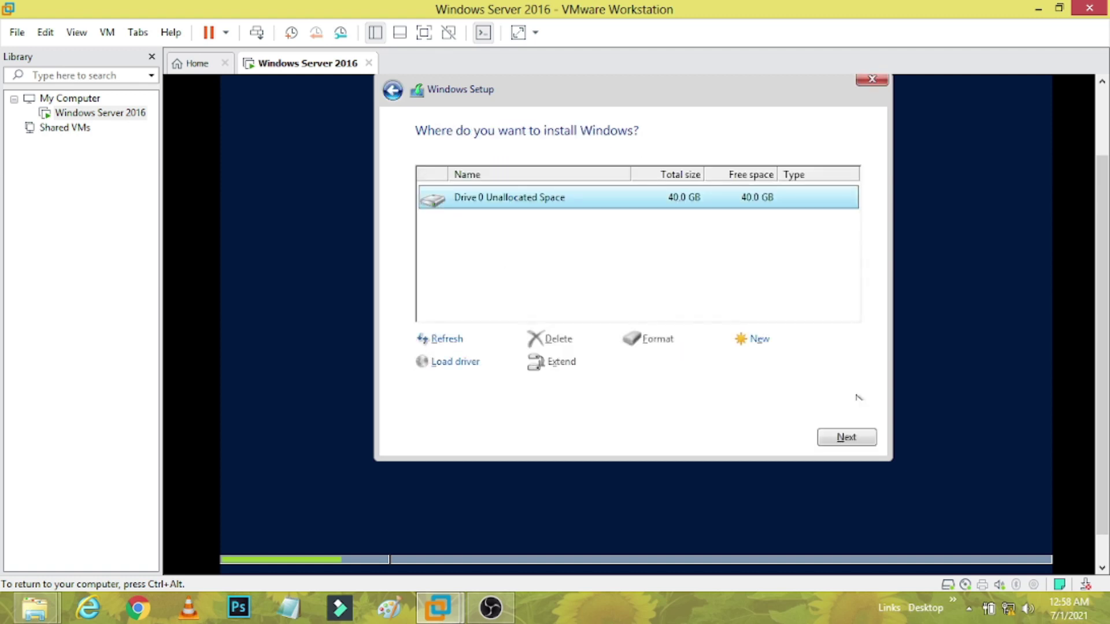
pyautogui.click(857, 442)
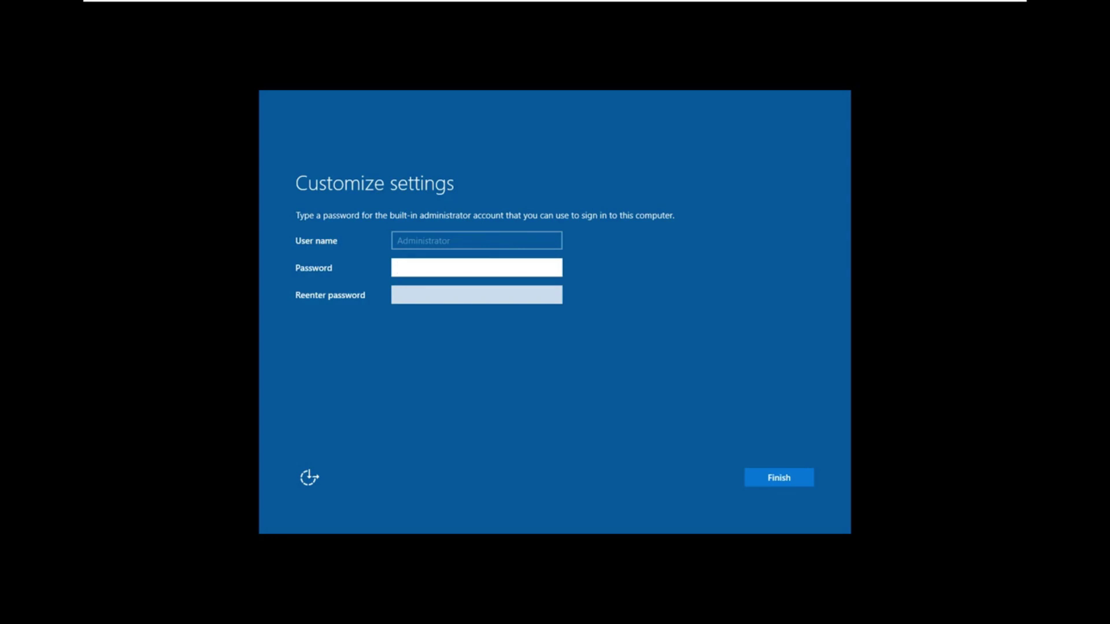
# Enter and re-enter a password for the built-in administrator account and finish customizing the settings
pyautogui.click(469, 269)
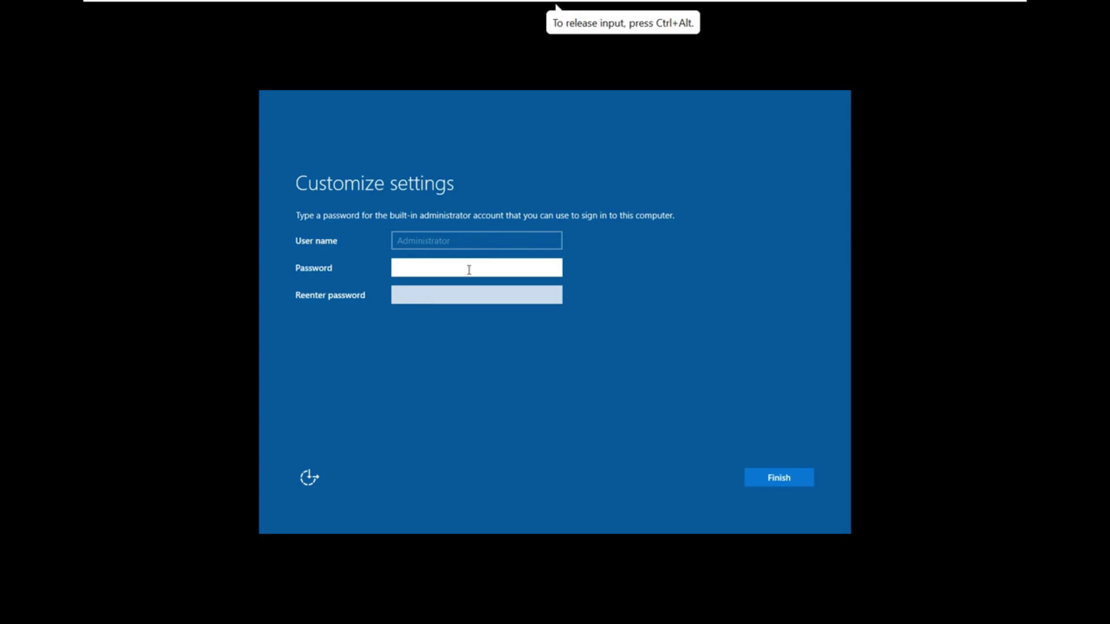
pyautogui.write('•••••••••')
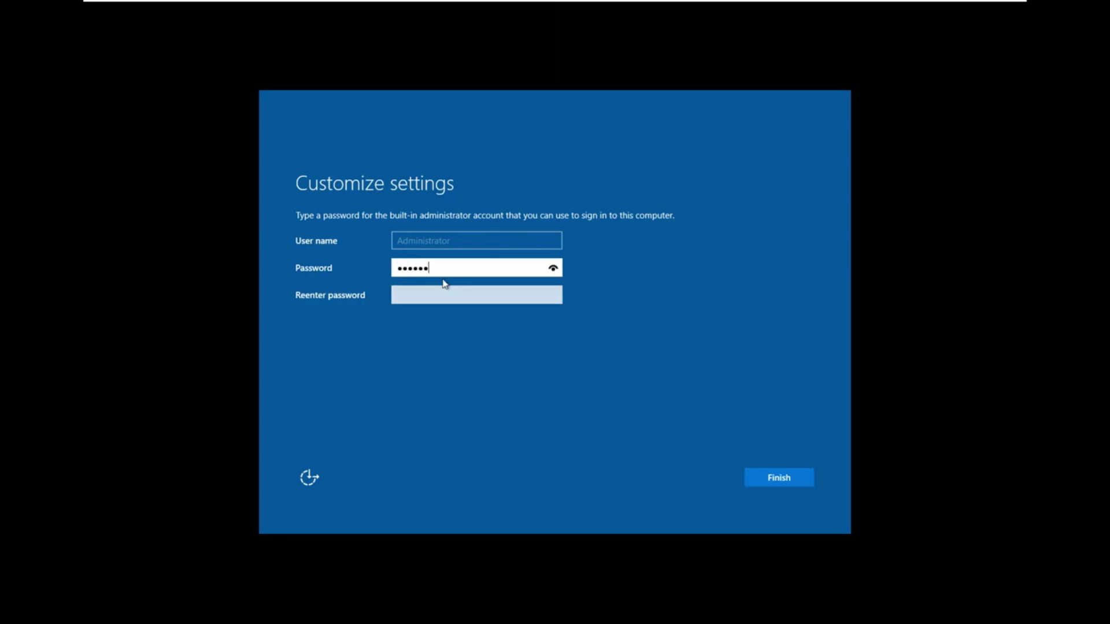
pyautogui.press('Tab')
pyautogui.write('•••••••••')
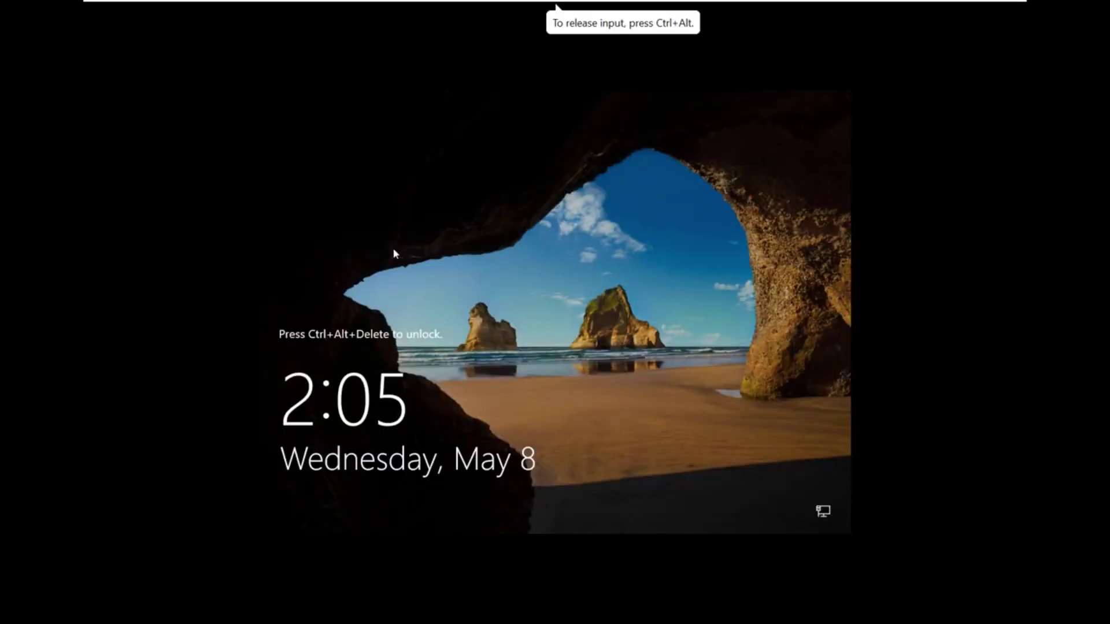
# Unlock the server, sign in as Administrator with the account password, and dismiss the network discovery prompt
pyautogui.moveTo(445, 2)
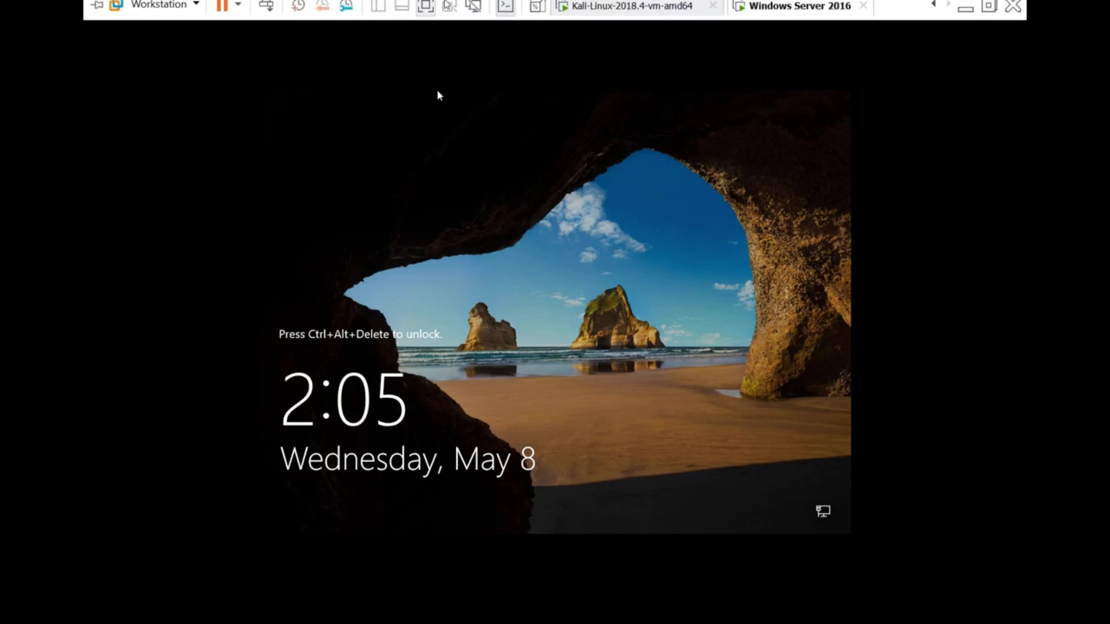
pyautogui.click(267, 11)
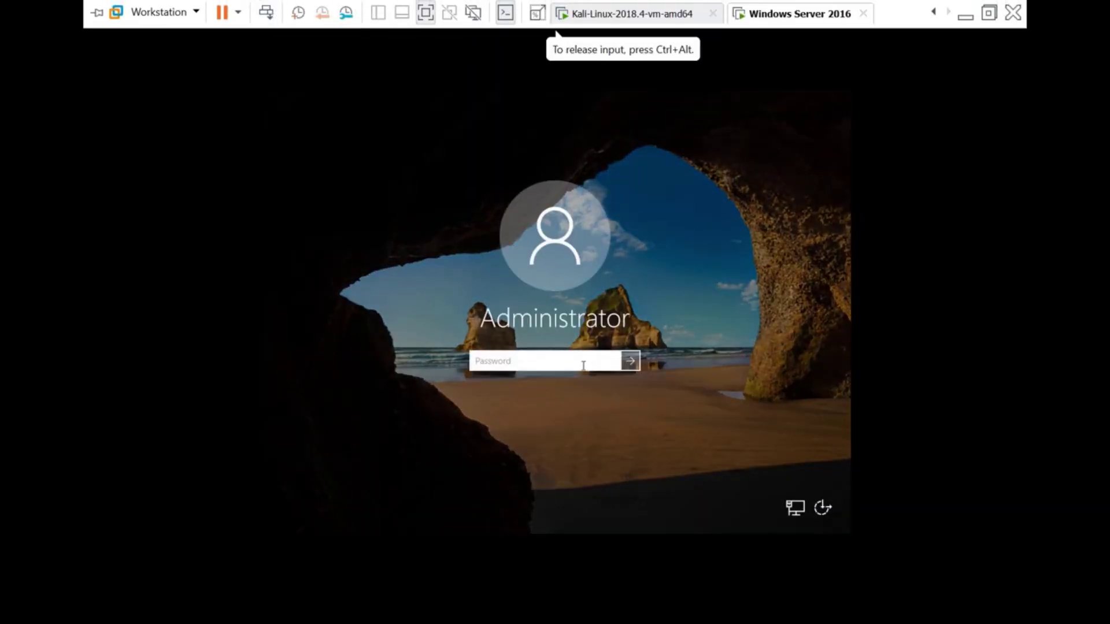
pyautogui.write('•••••')
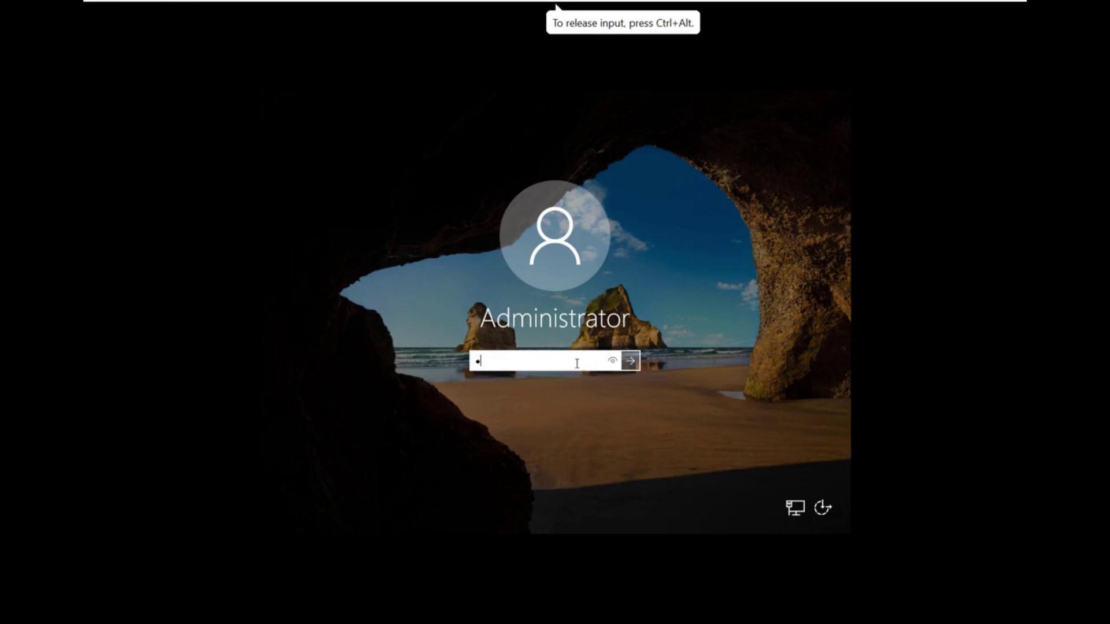
pyautogui.write('••••')
pyautogui.press('Return')
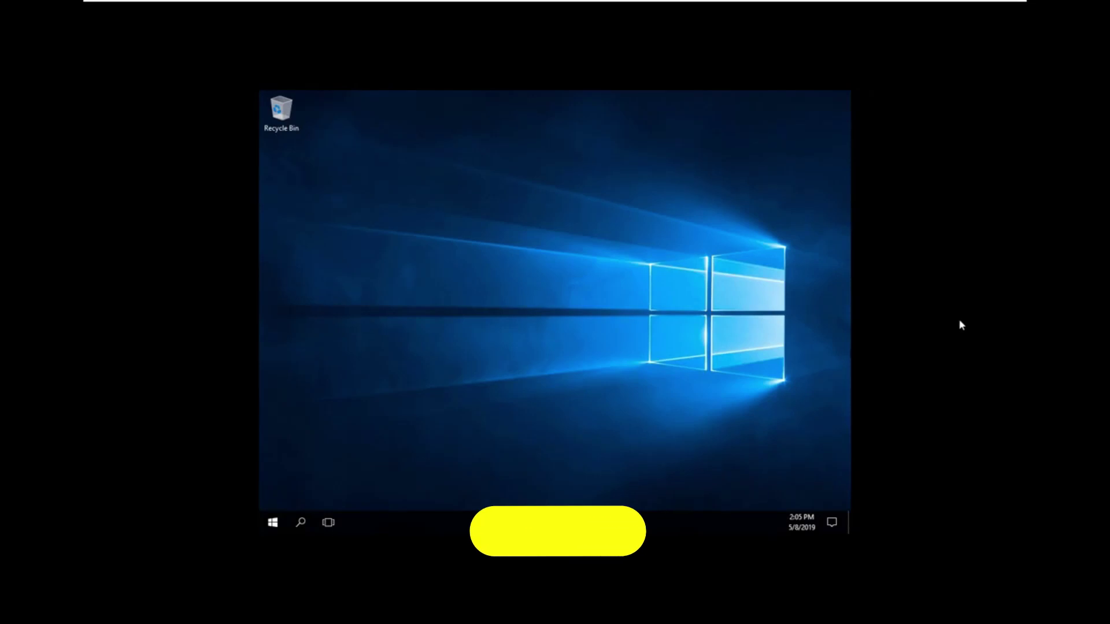
pyautogui.click(961, 325)
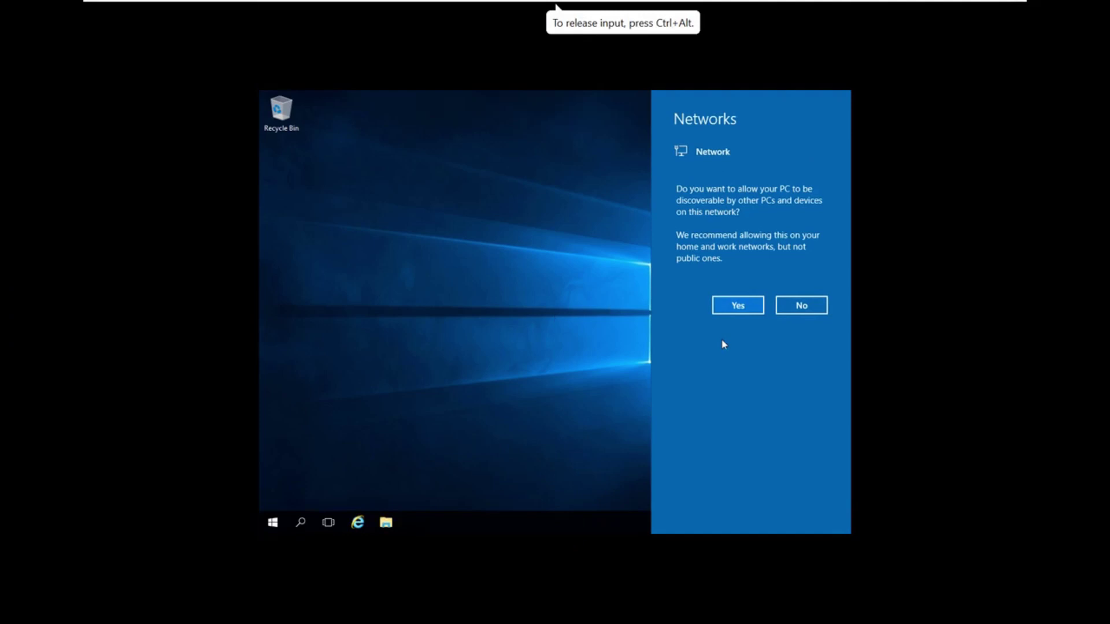
pyautogui.click(573, 314)
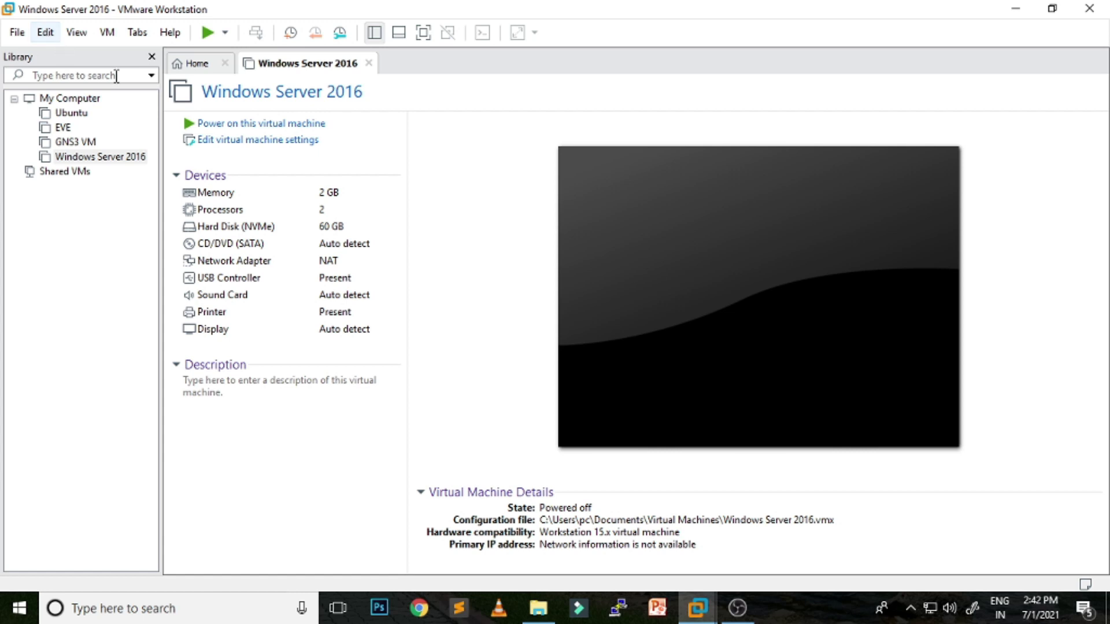
# Try to set VMnet0 to NAT in the Virtual Network Editor using administrator rights, and close the editor
pyautogui.click(49, 33)
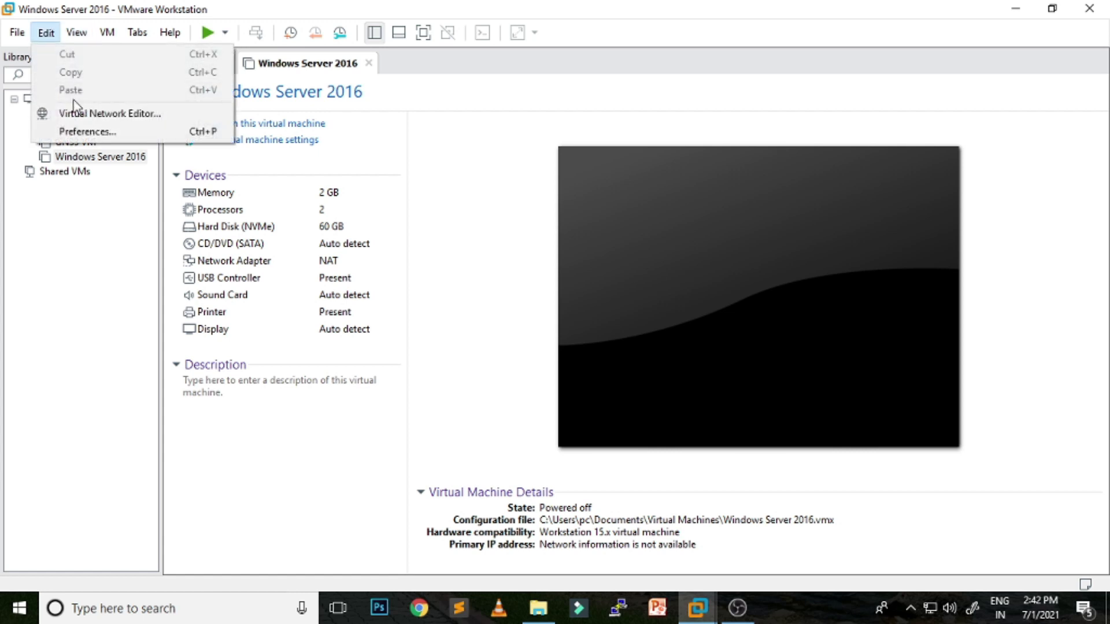
pyautogui.click(145, 116)
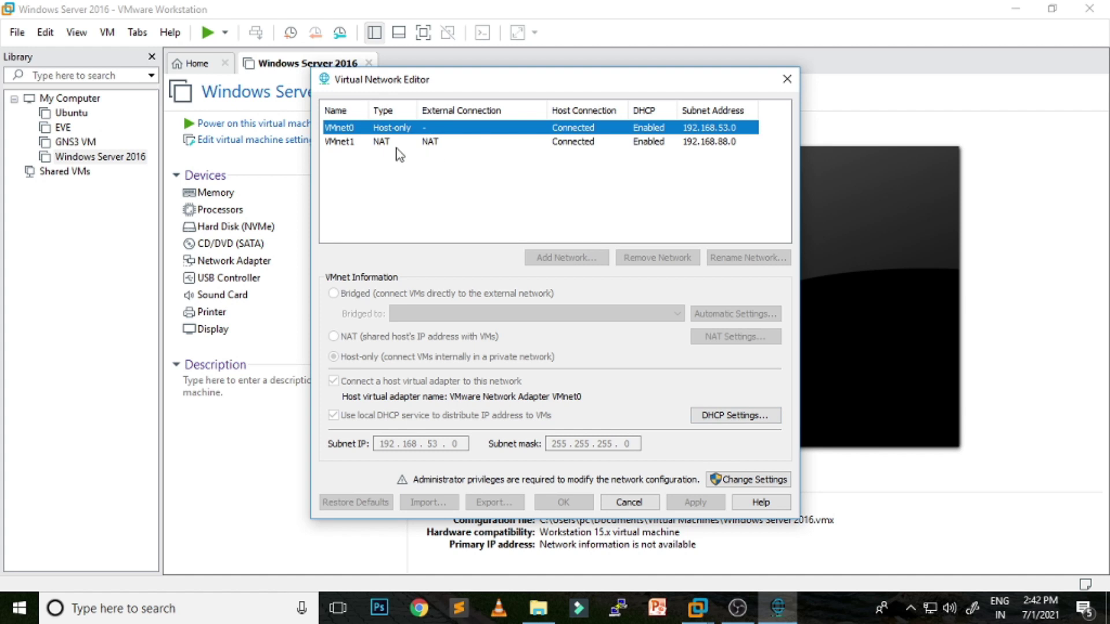
pyautogui.click(768, 480)
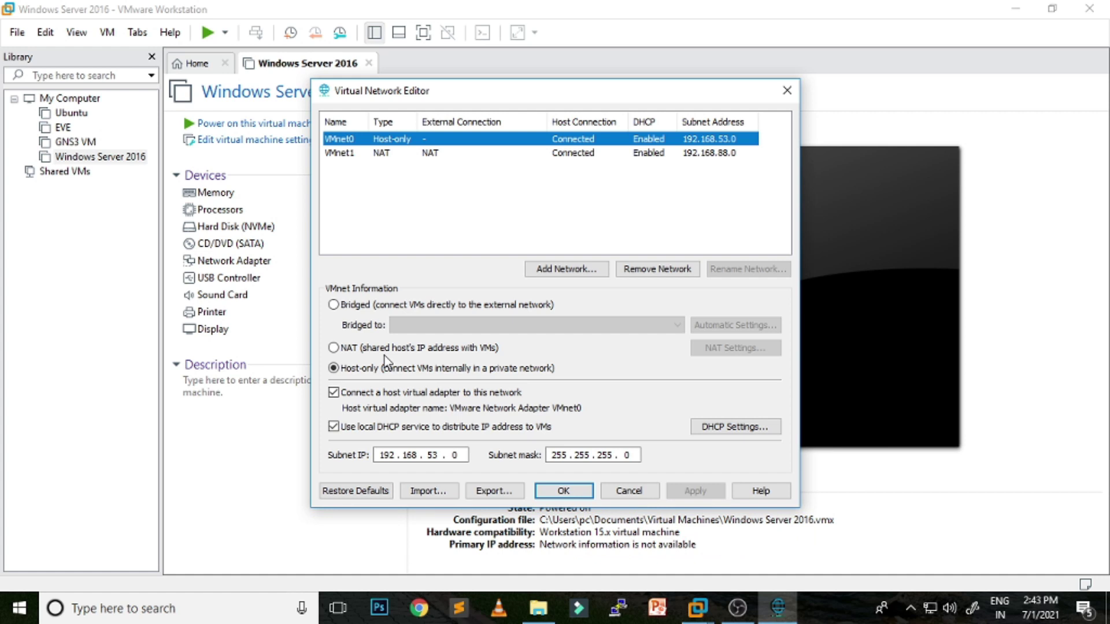
pyautogui.click(352, 348)
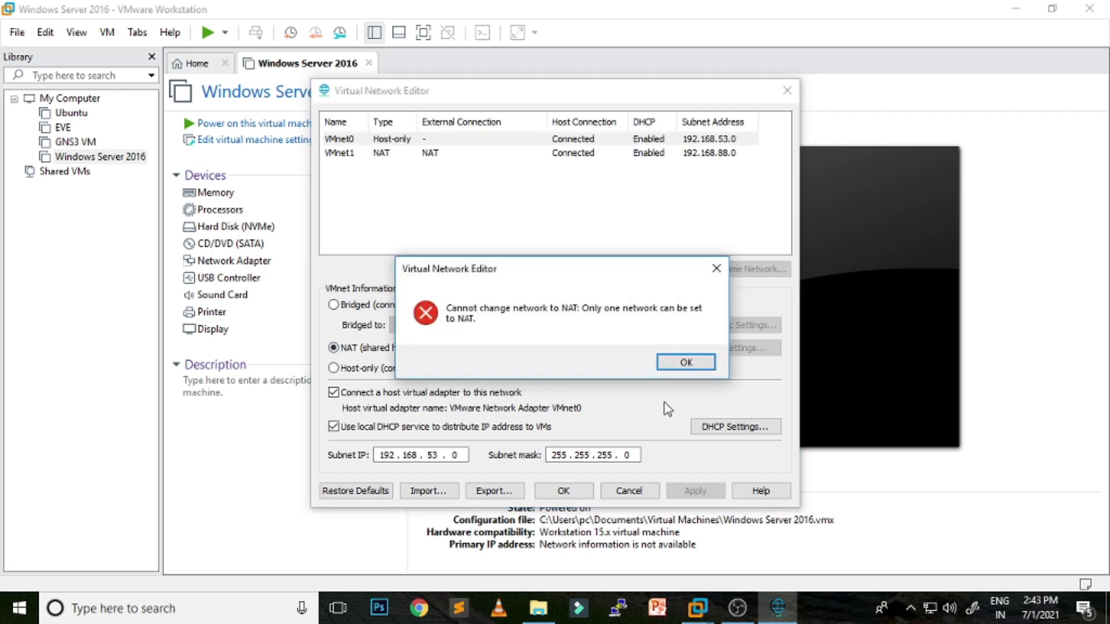
pyautogui.click(697, 363)
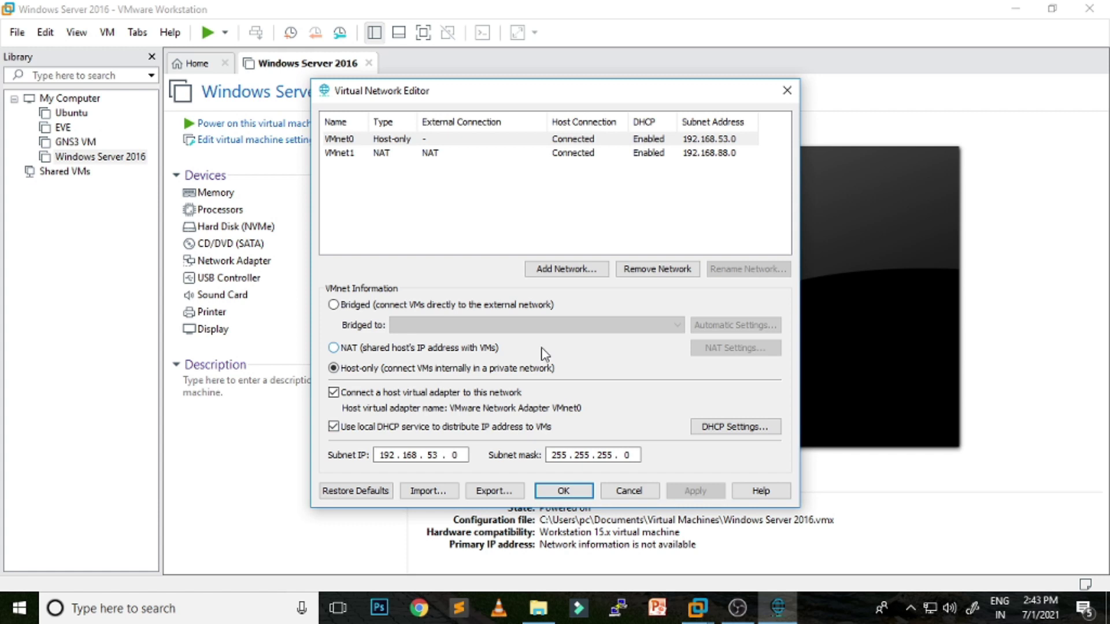
pyautogui.click(576, 492)
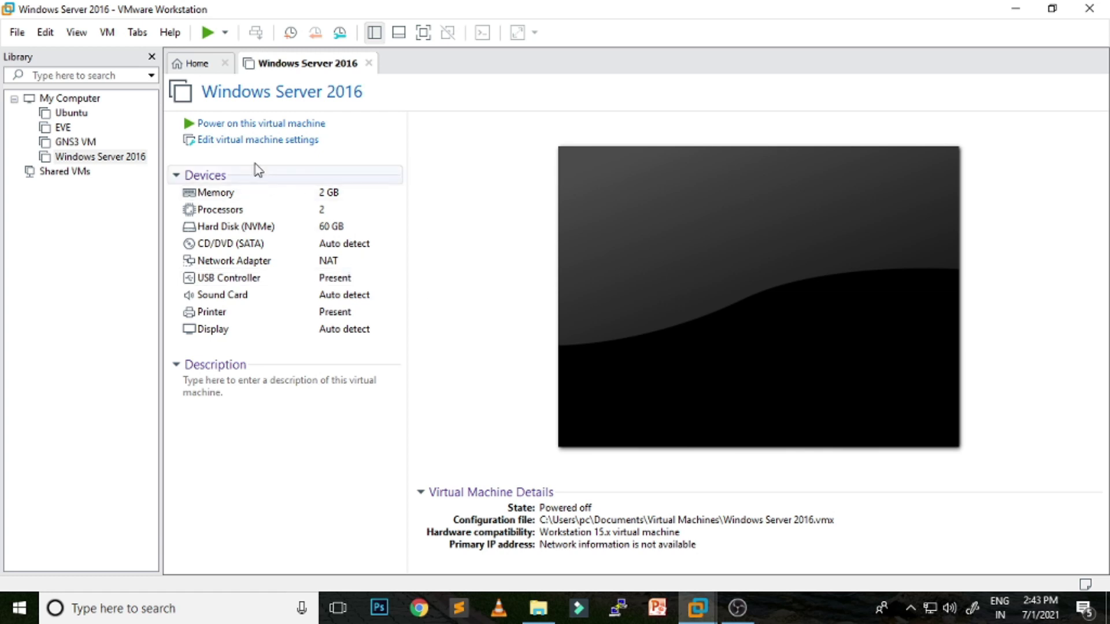
# Open the Windows Server 2016 machine's network adapter settings and try the host-only, NAT and bridged connection types
pyautogui.click(250, 142)
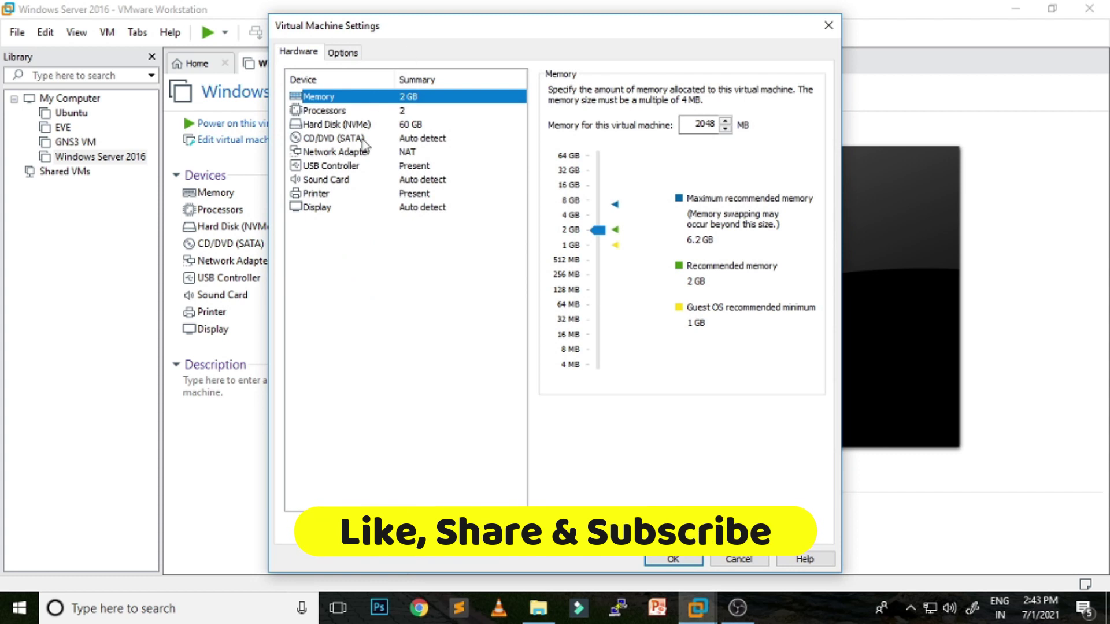
pyautogui.click(357, 155)
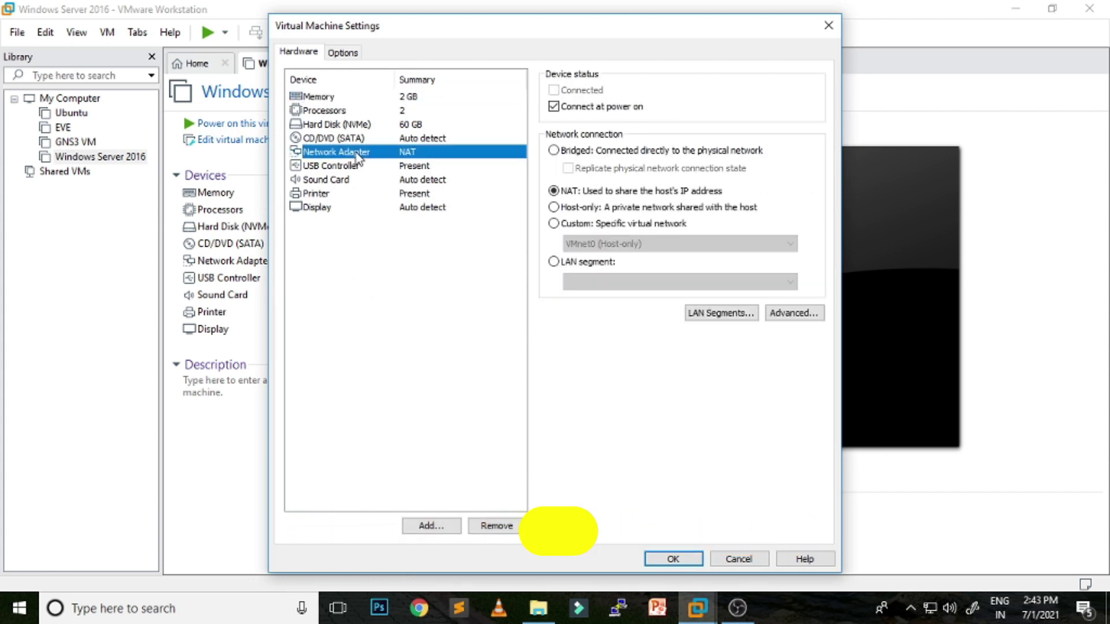
pyautogui.click(572, 208)
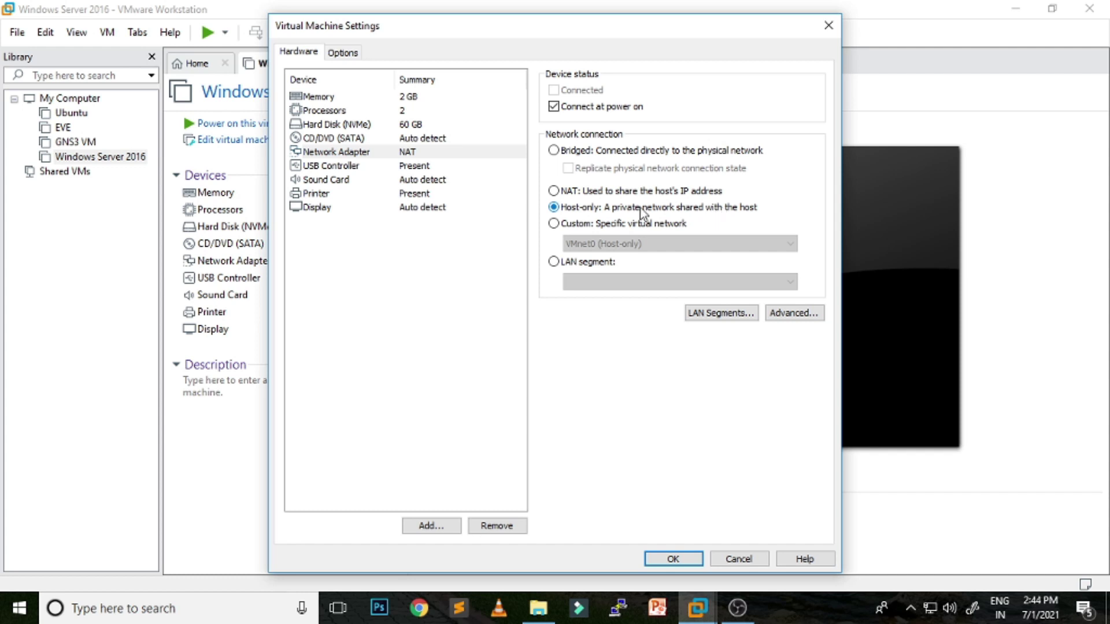
pyautogui.click(553, 193)
pyautogui.click(554, 151)
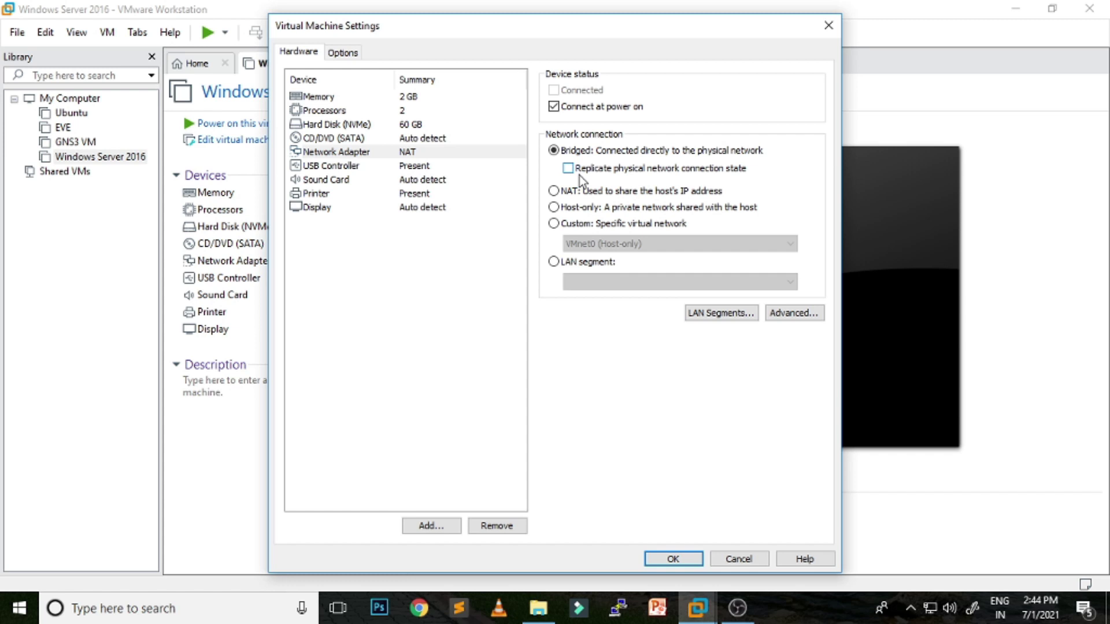
pyautogui.click(580, 208)
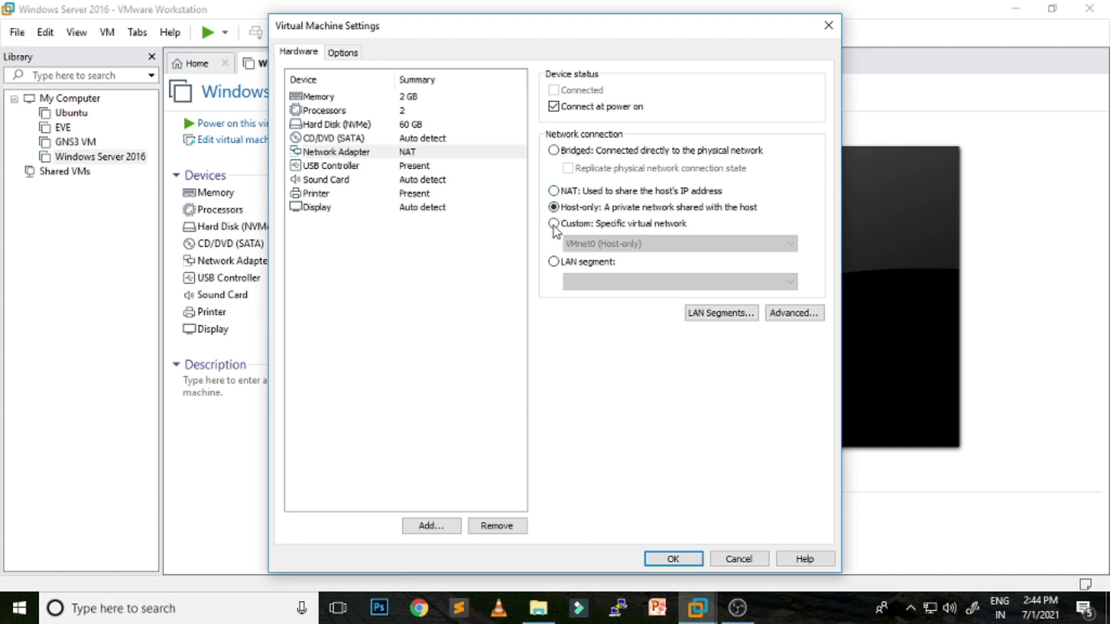
# Set the network adapter's connection to the custom virtual network VMnet0 (Host-only) and review the selectable VMnet networks
pyautogui.click(556, 224)
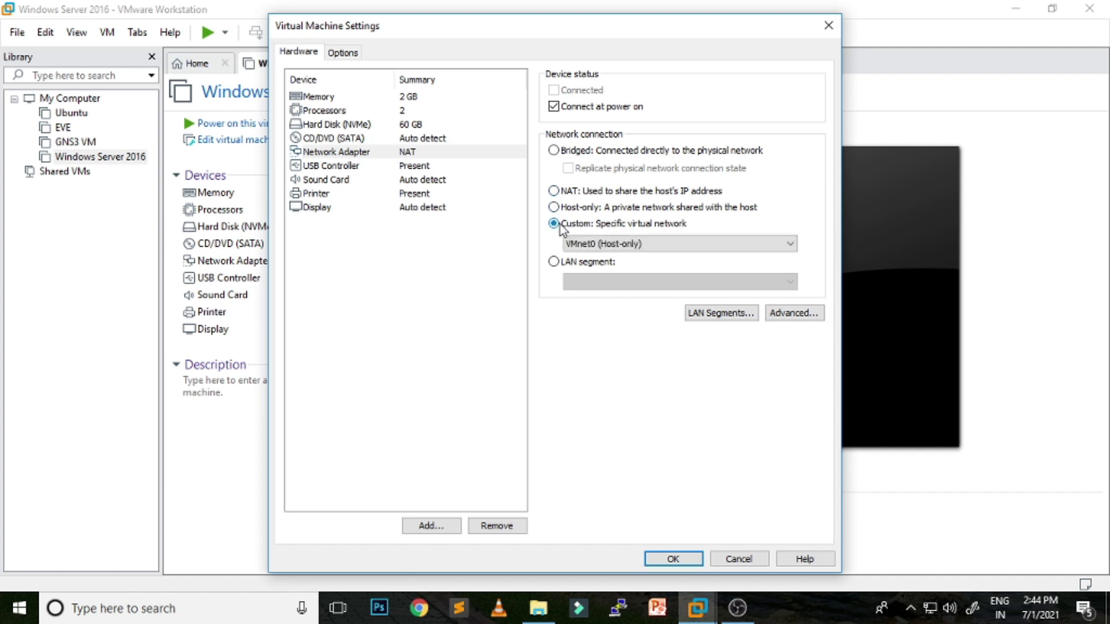
pyautogui.click(654, 244)
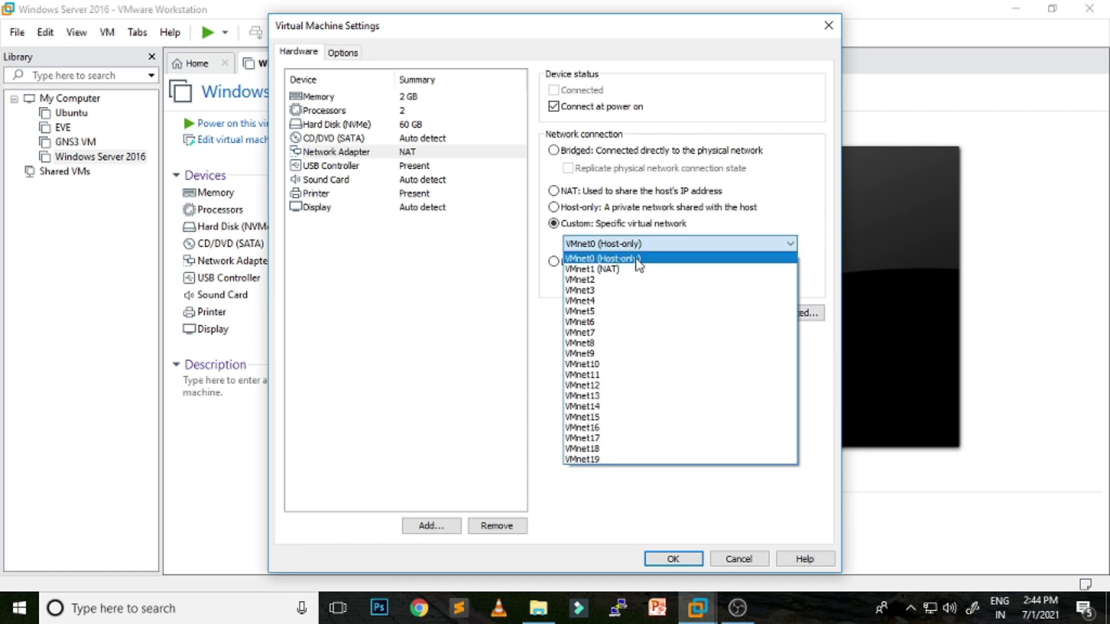
pyautogui.click(473, 328)
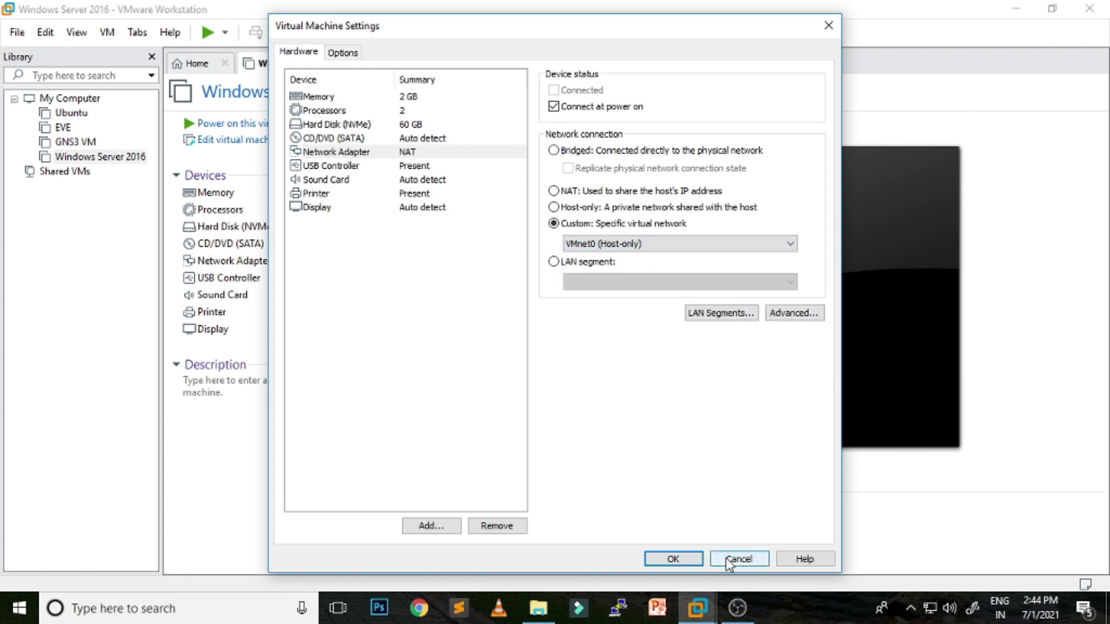